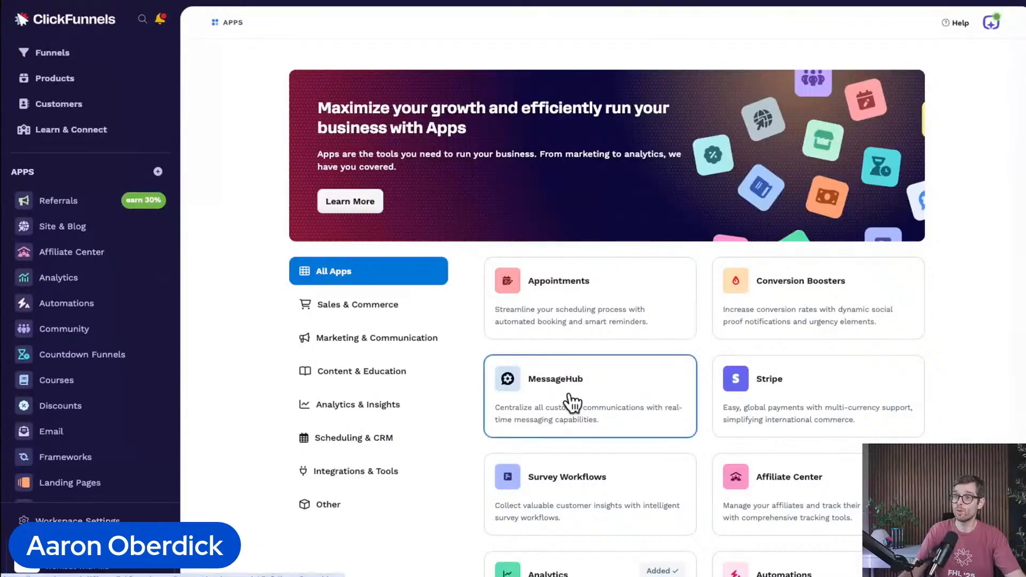
Step: Open the workflows of the Automations app and start a new workflow
scroll(569, 403, "down", 12)
scroll(569, 402, "up", 12)
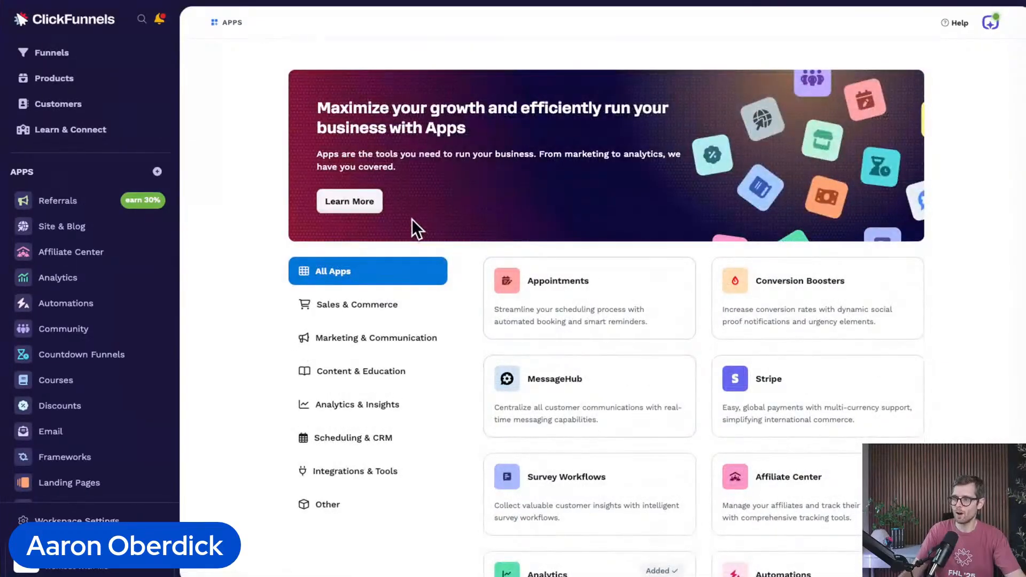
left_click(95, 303)
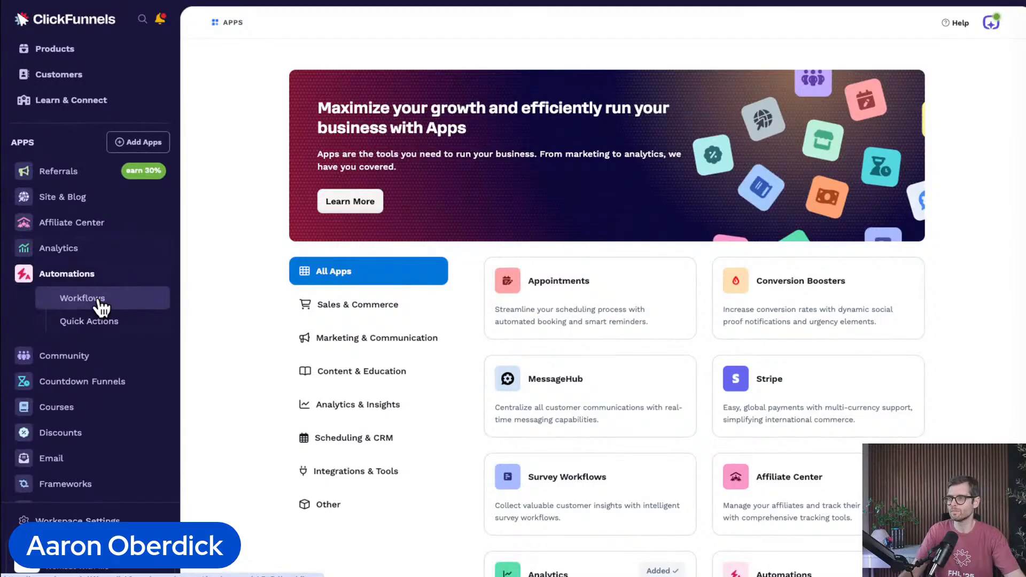
left_click(99, 302)
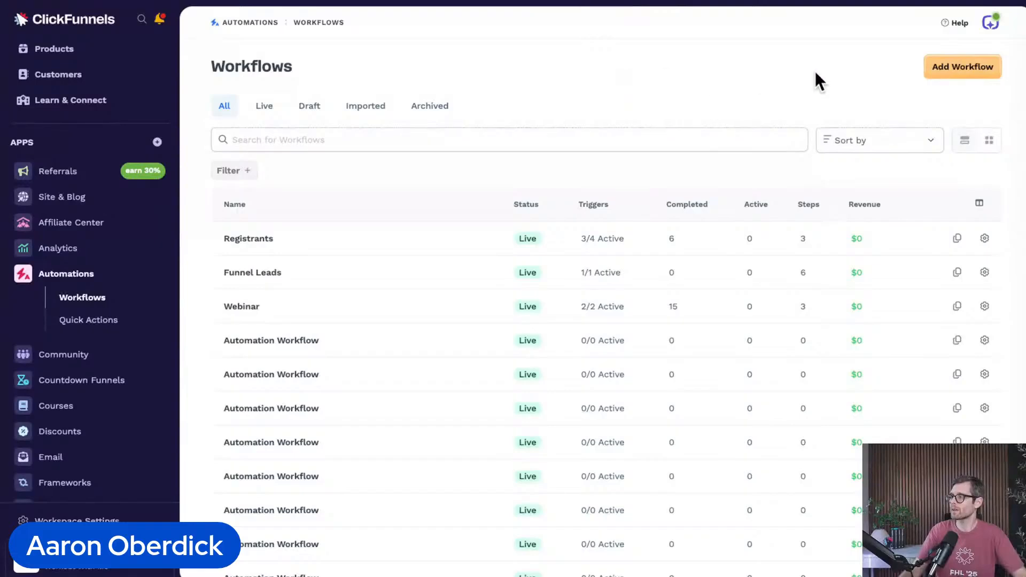
left_click(952, 67)
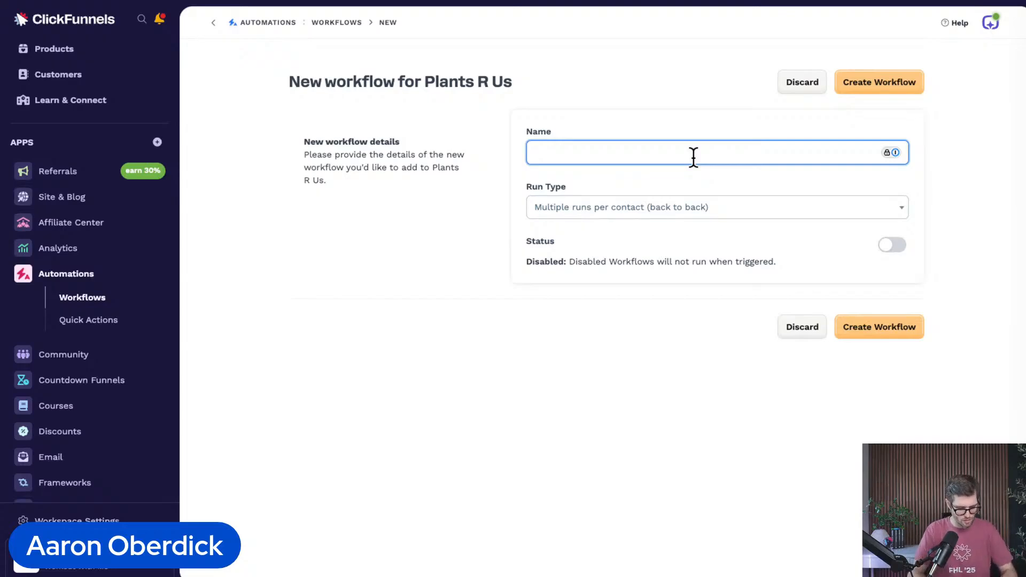
Step: Create the workflow "one week followup purchase sequence" with the run type Multiple runs per contact (simultaneous)
type("one week foll")
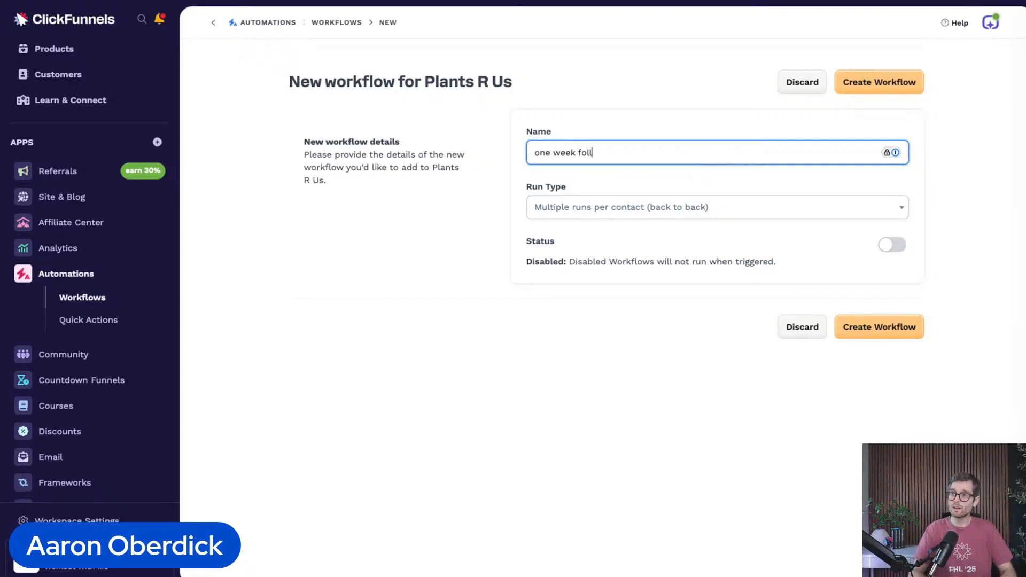
type("owup purchase ")
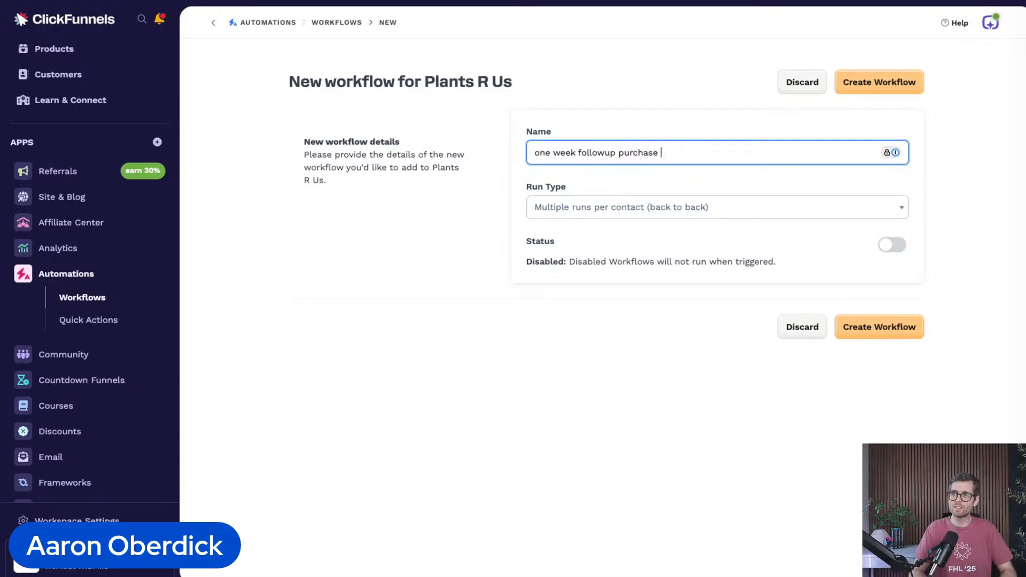
type("sequence")
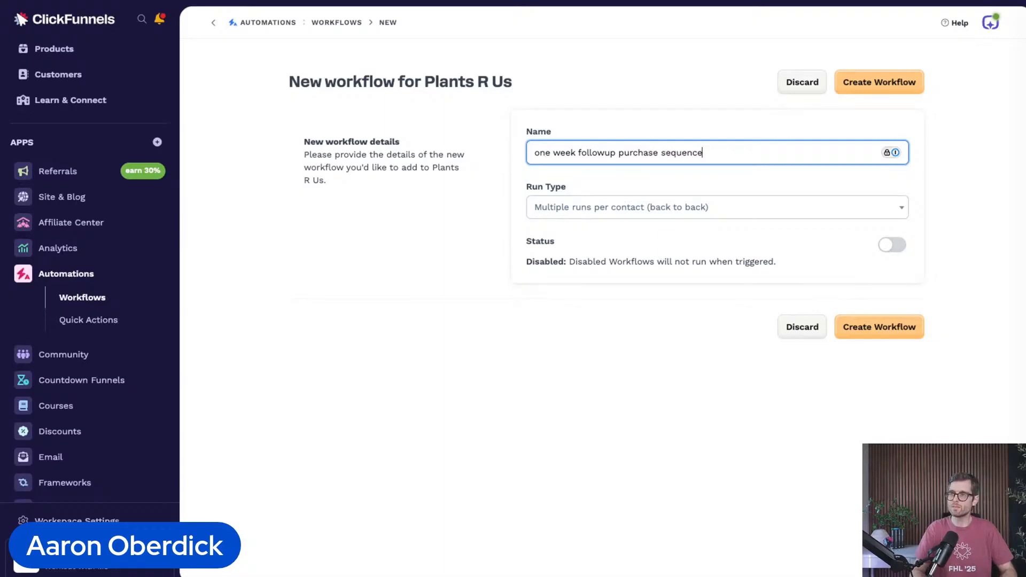
left_click(636, 216)
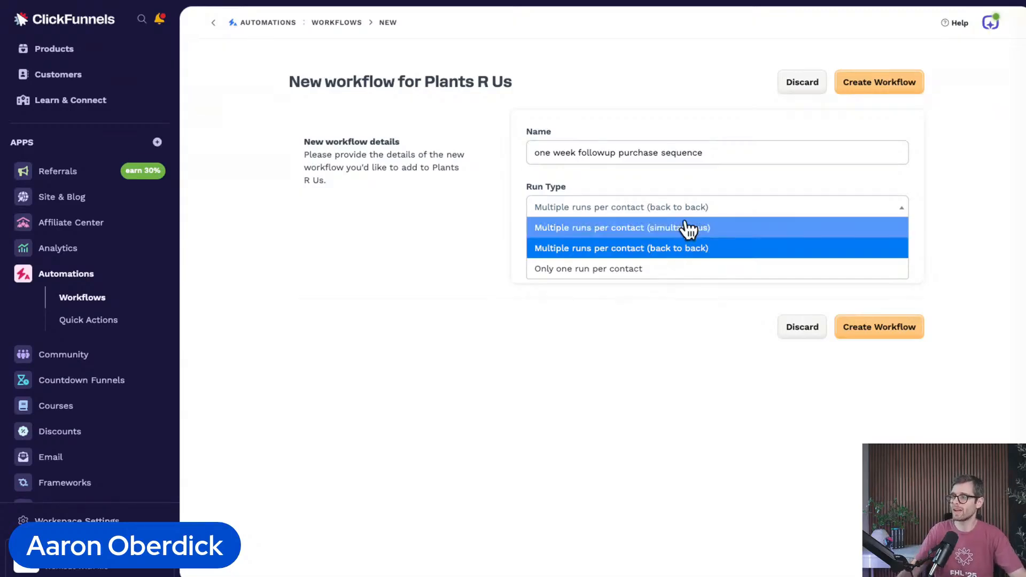
left_click(648, 229)
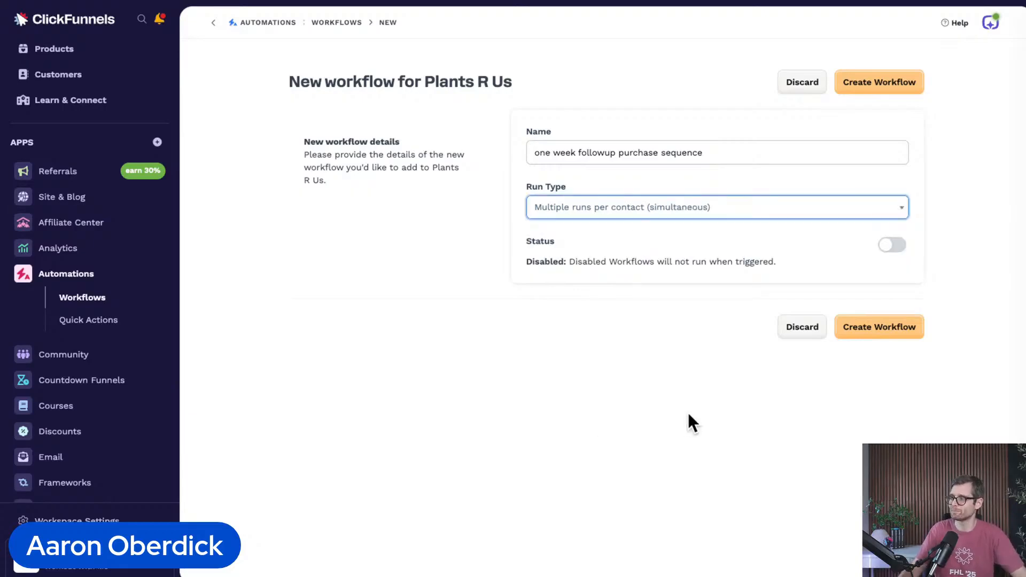
left_click(885, 330)
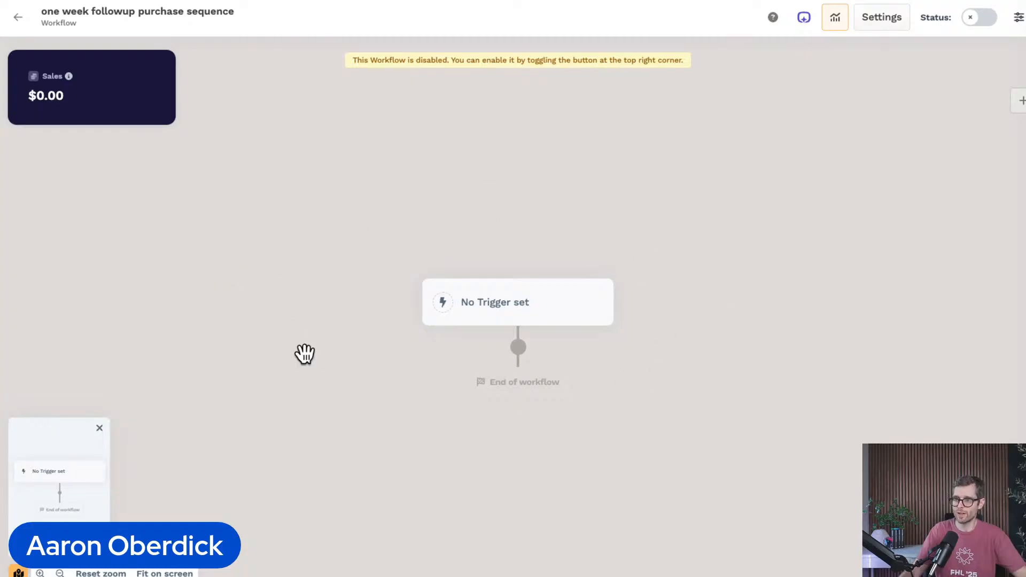
Step: Add a trigger to the empty workflow with the event type Order - Successful Purchase
left_click(508, 301)
left_click(507, 309)
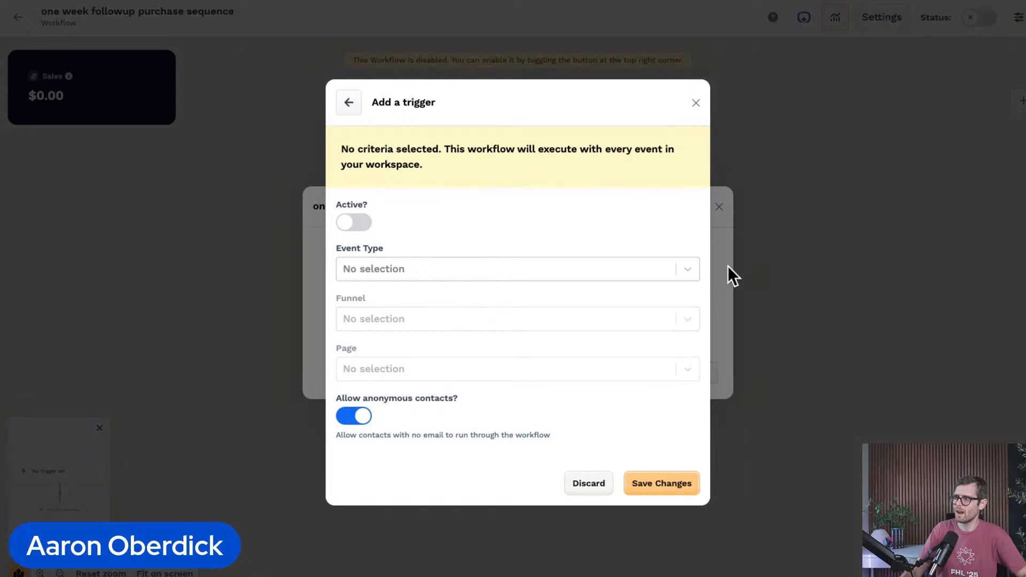
left_click(688, 268)
scroll(457, 320, "down", 1)
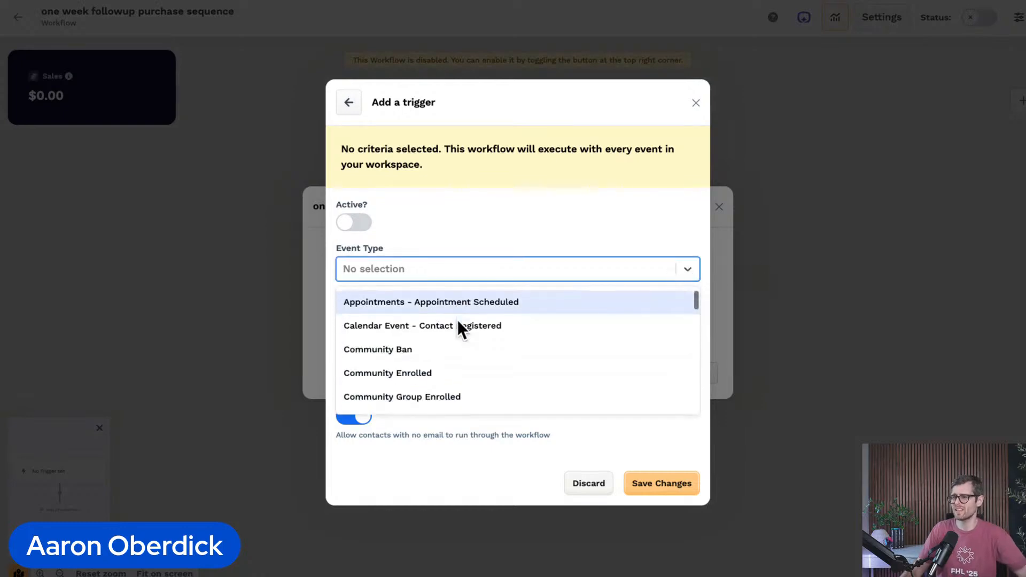
scroll(457, 319, "down", 1)
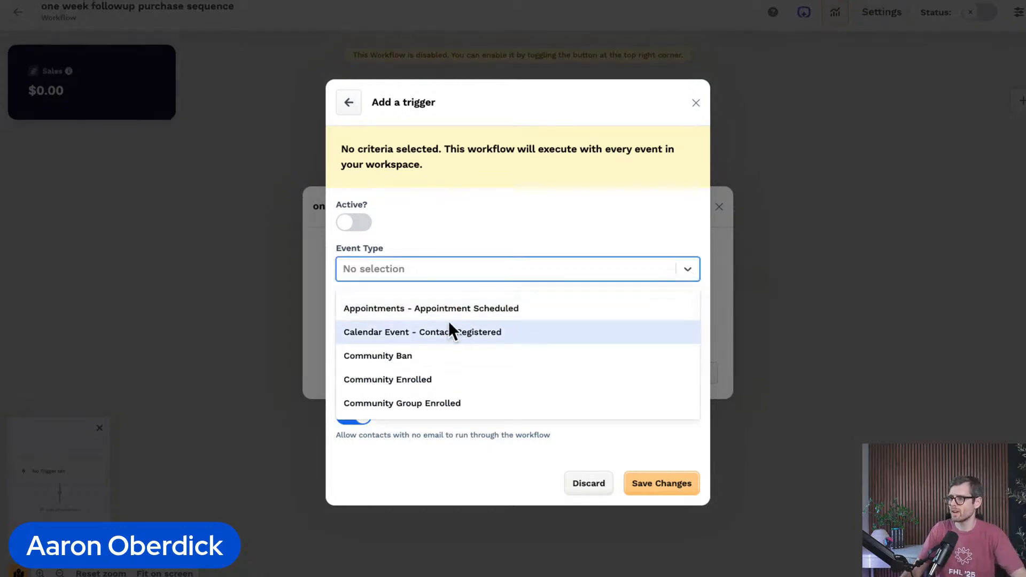
scroll(446, 322, "up", 1)
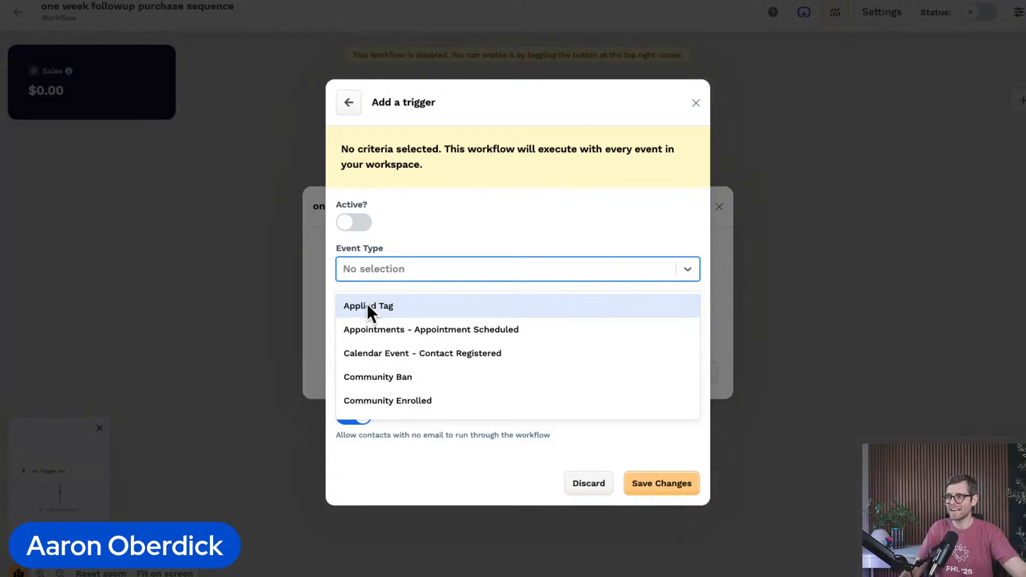
scroll(366, 303, "down", 5)
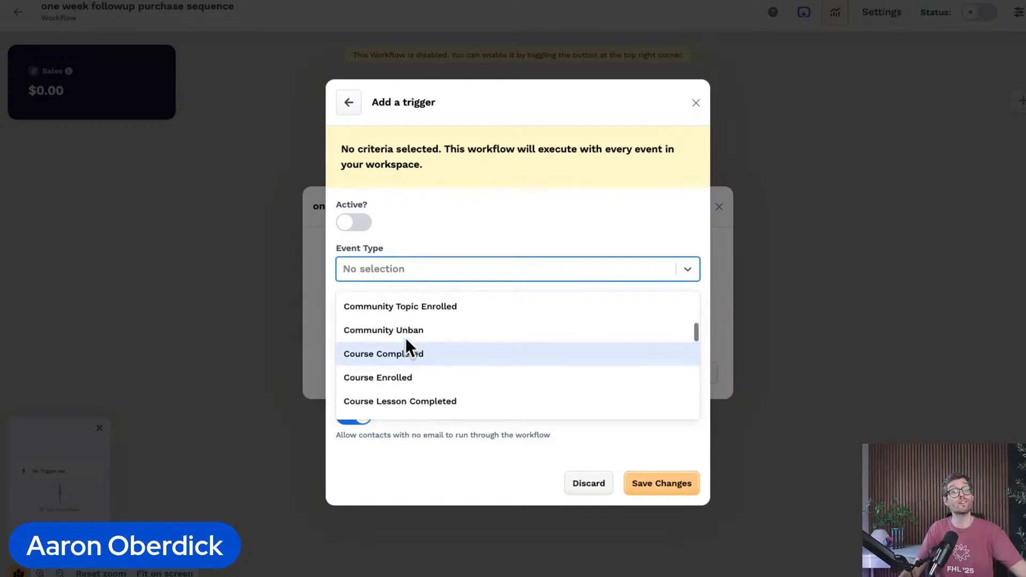
scroll(405, 347, "down", 1)
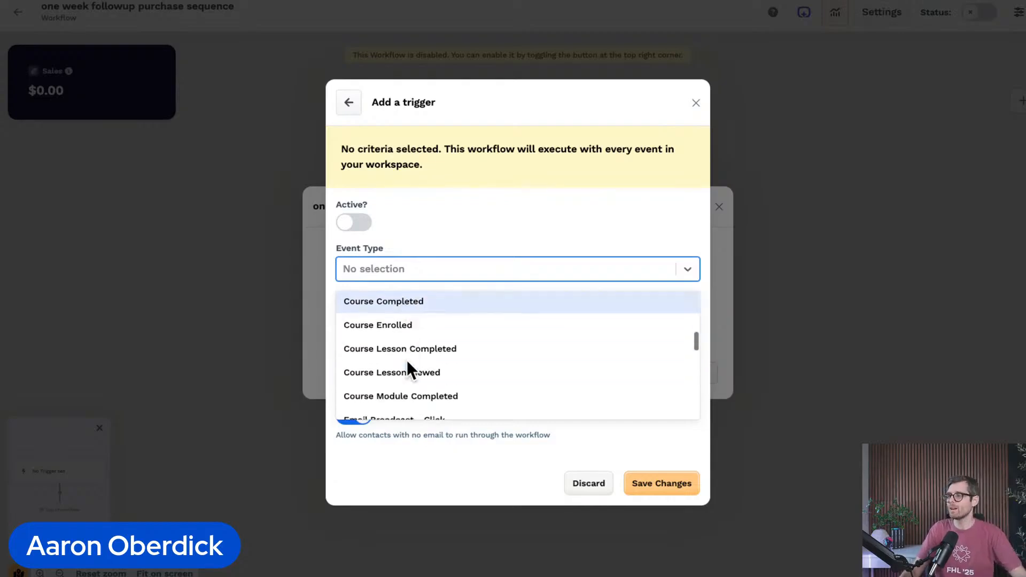
scroll(406, 360, "down", 3)
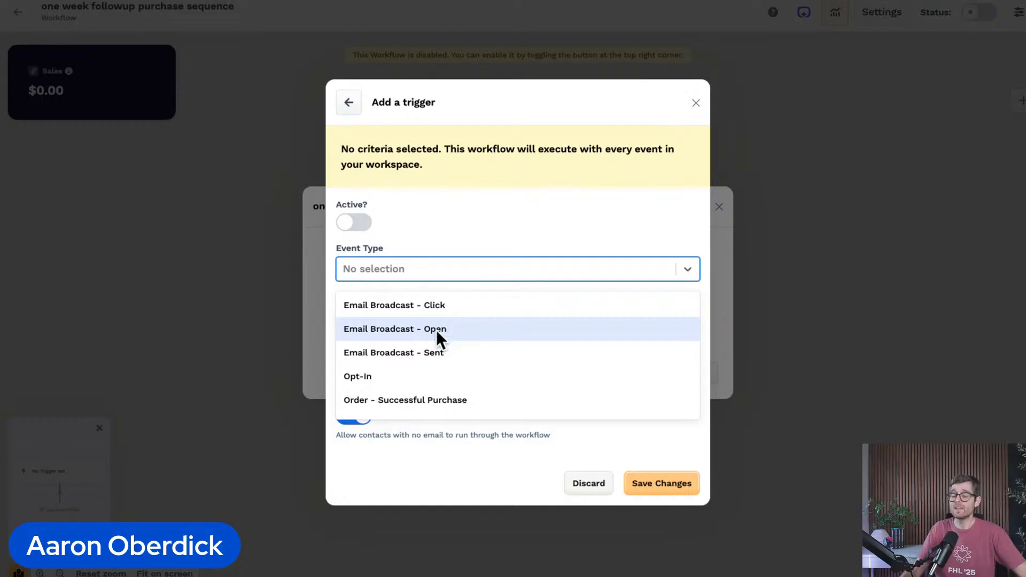
scroll(436, 329, "down", 1)
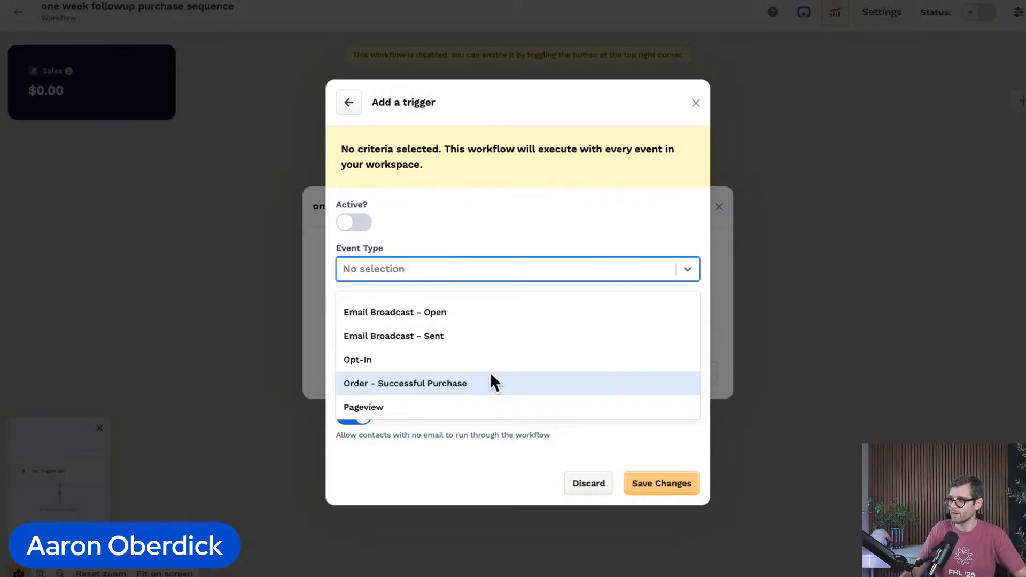
scroll(489, 372, "down", 1)
scroll(490, 372, "up", 2)
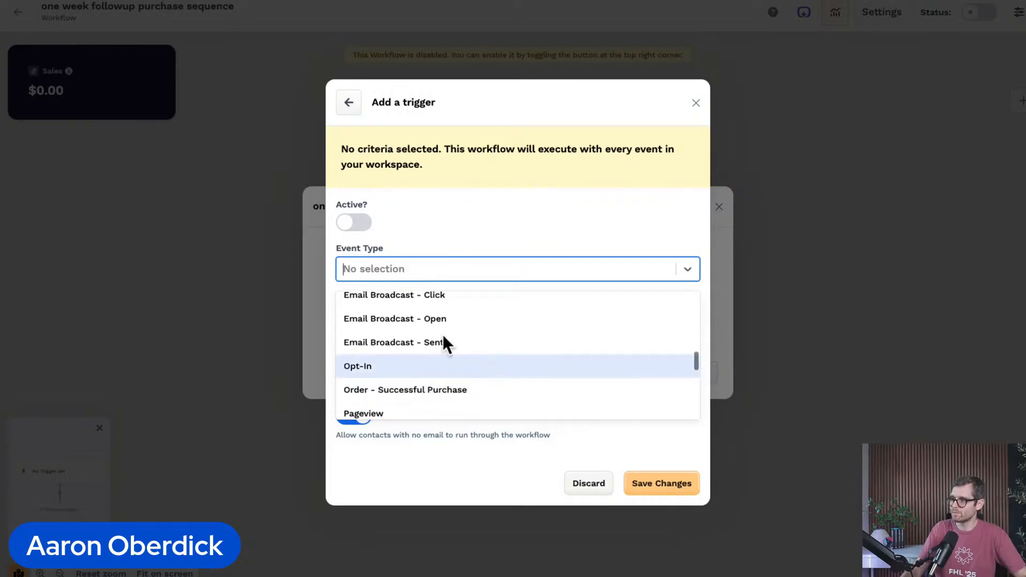
left_click(405, 389)
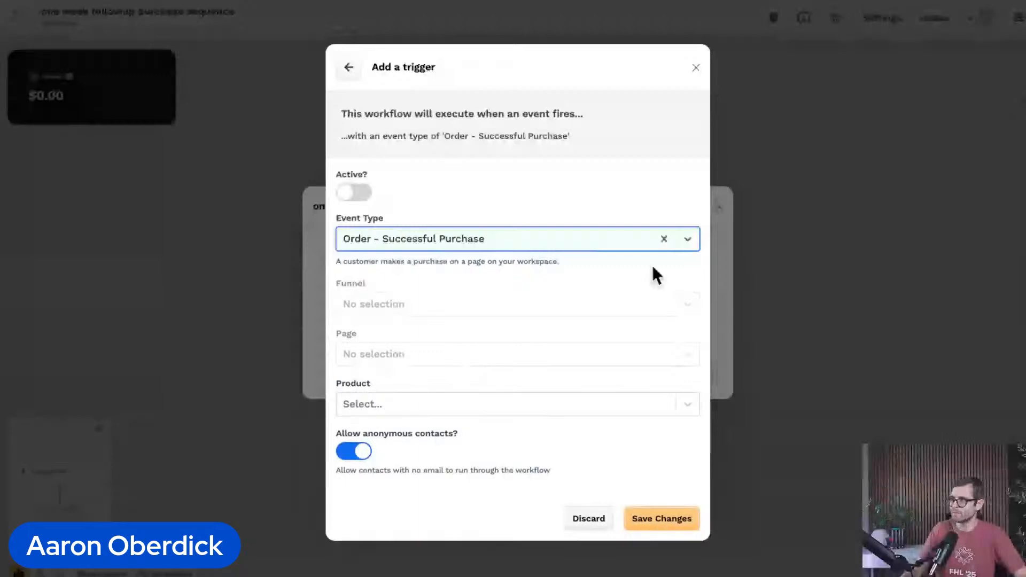
Step: Limit the trigger to the funnel Workout With Me - Masterclass 2024 and its page Copy of Order Form -- 68c24
left_click(686, 304)
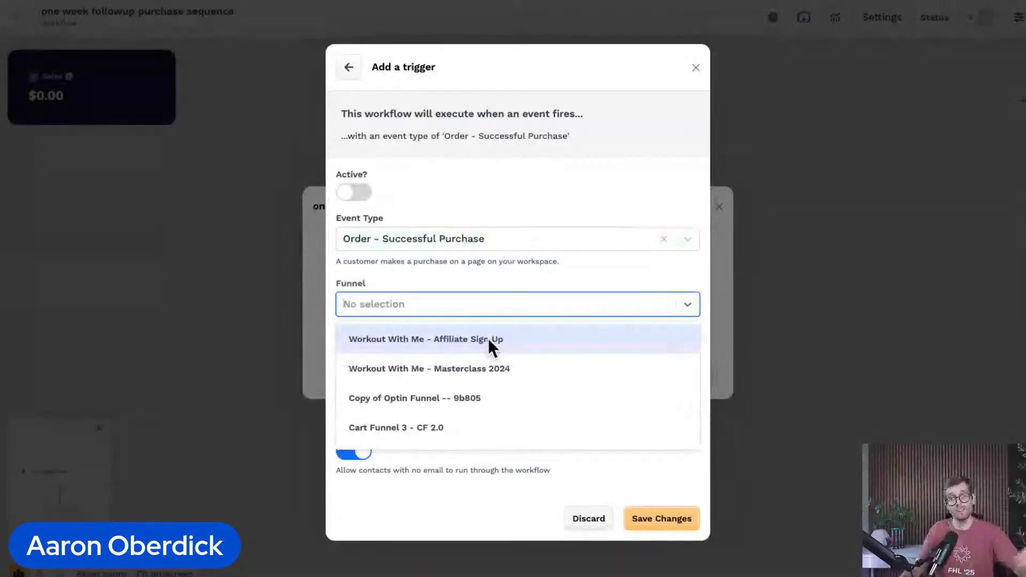
left_click(495, 367)
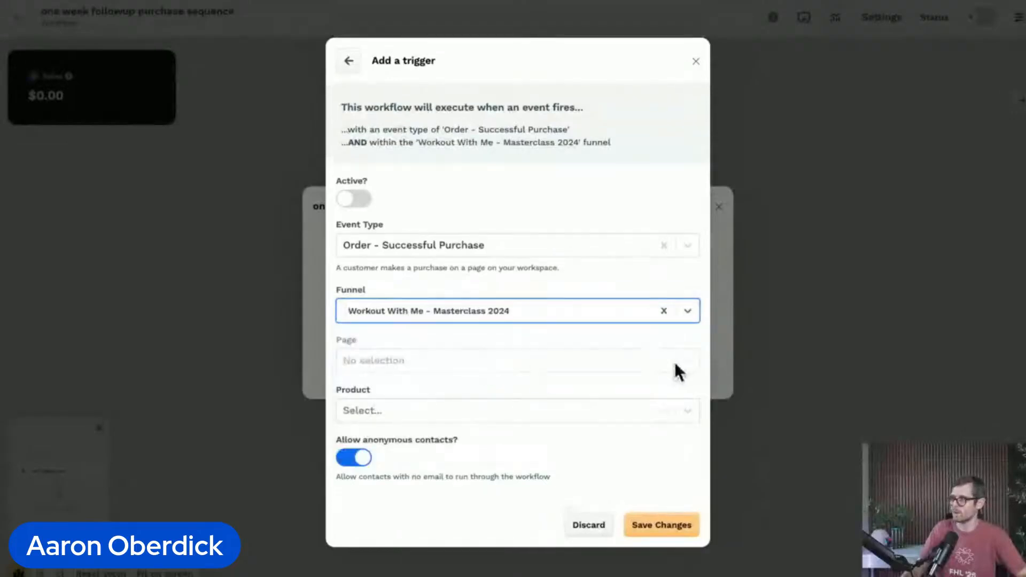
left_click(676, 364)
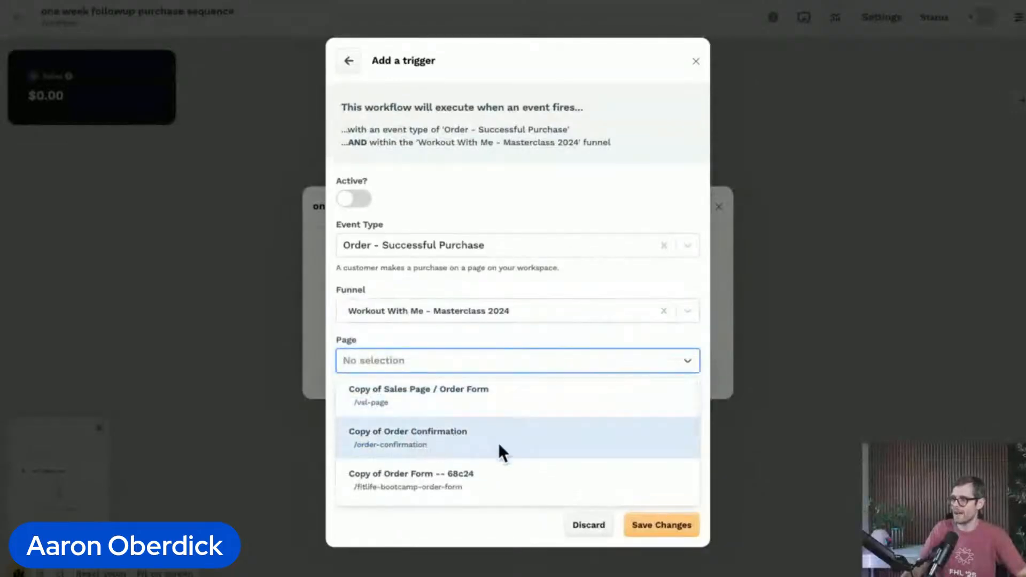
left_click(451, 483)
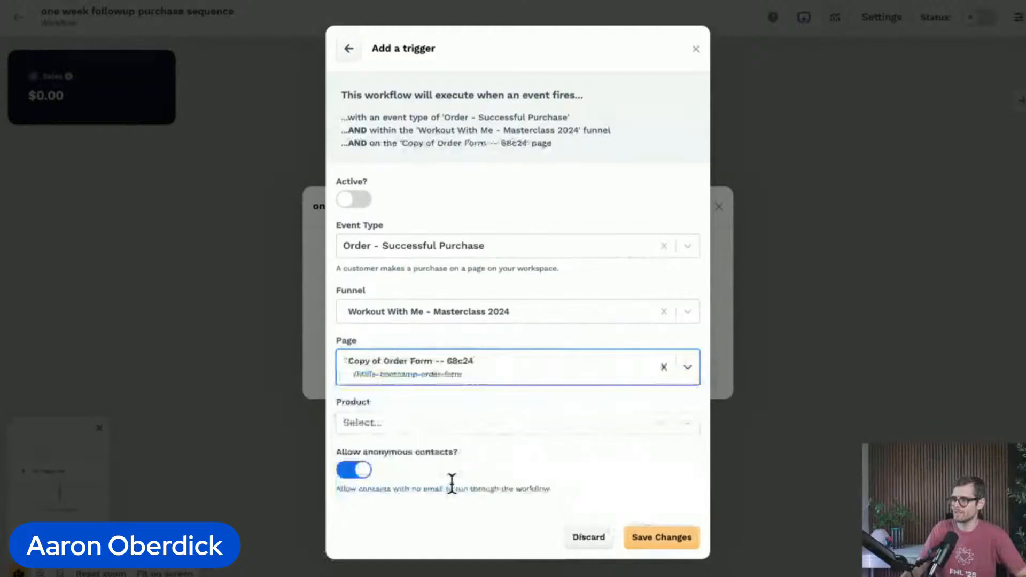
left_click(474, 398)
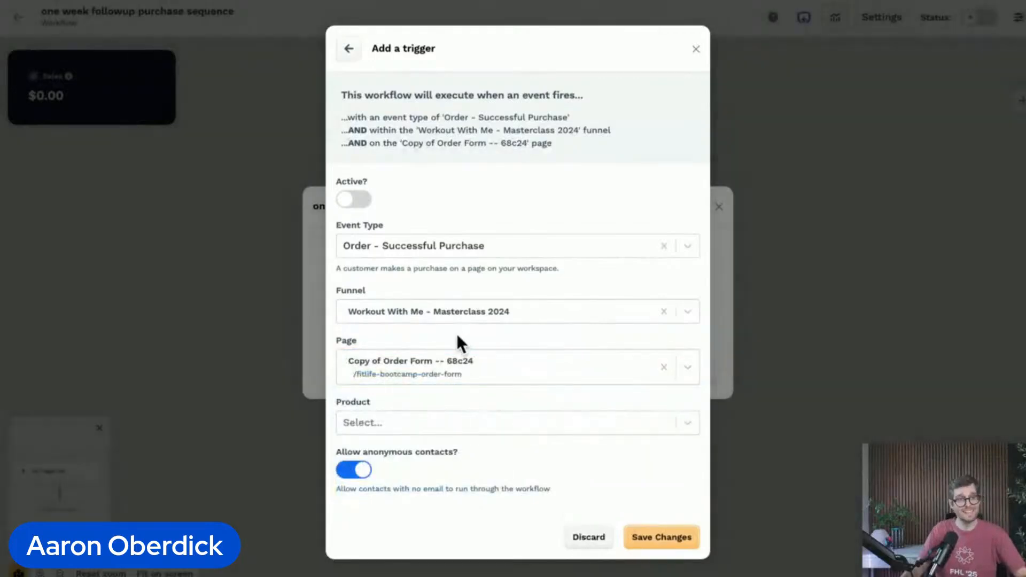
Step: Set both the trigger's product and its product variant to FitLife Bootcamp
left_click(688, 422)
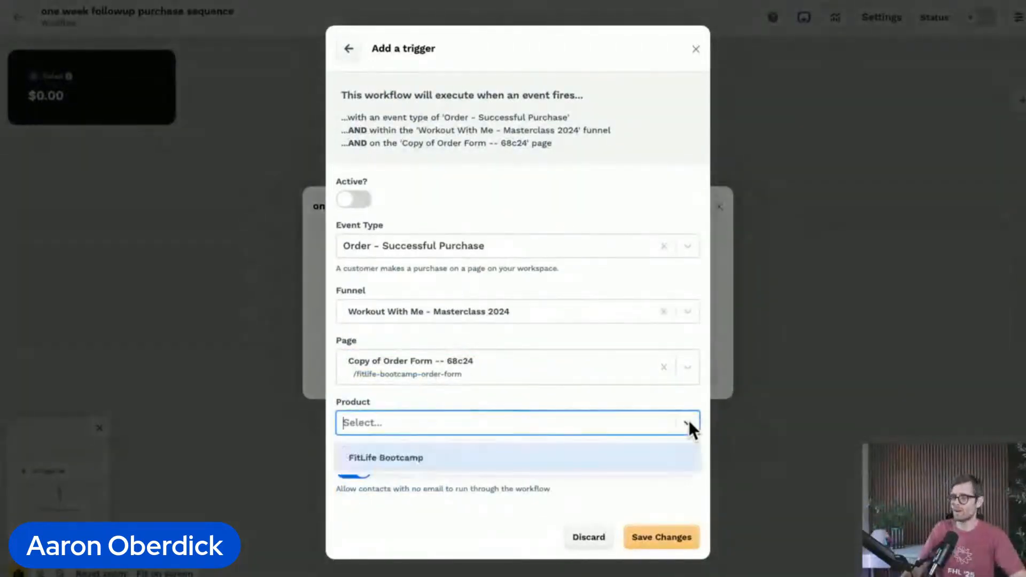
left_click(439, 455)
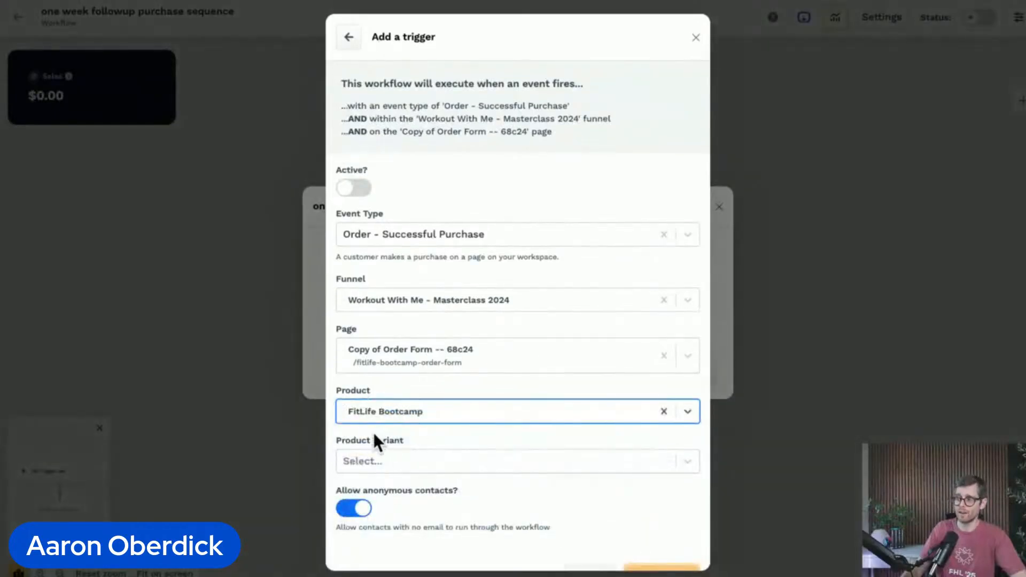
left_click(527, 462)
left_click(392, 494)
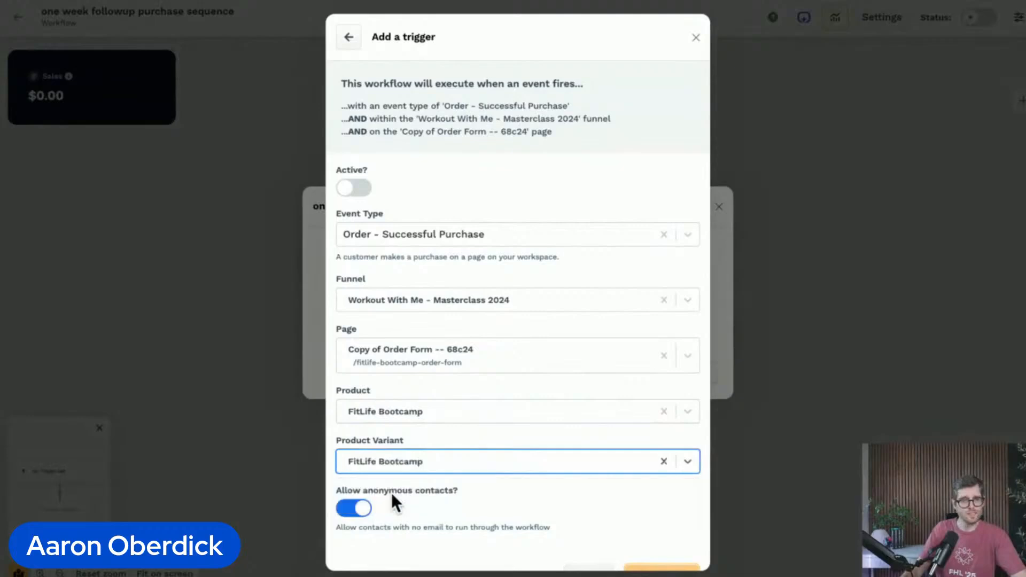
left_click(517, 497)
scroll(518, 497, "down", 1)
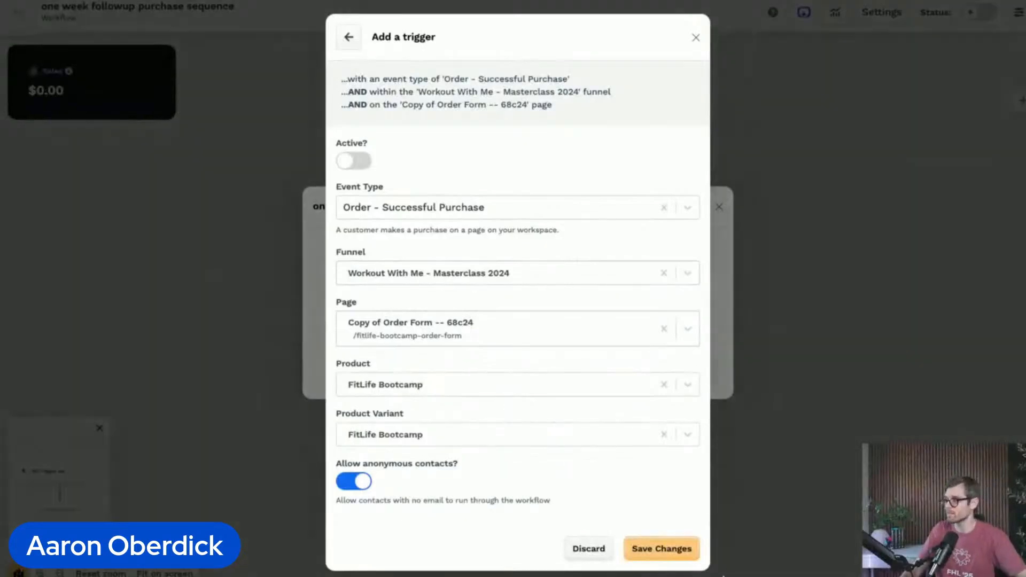
Step: Save the purchase trigger, activate it and close the trigger list
left_click(694, 549)
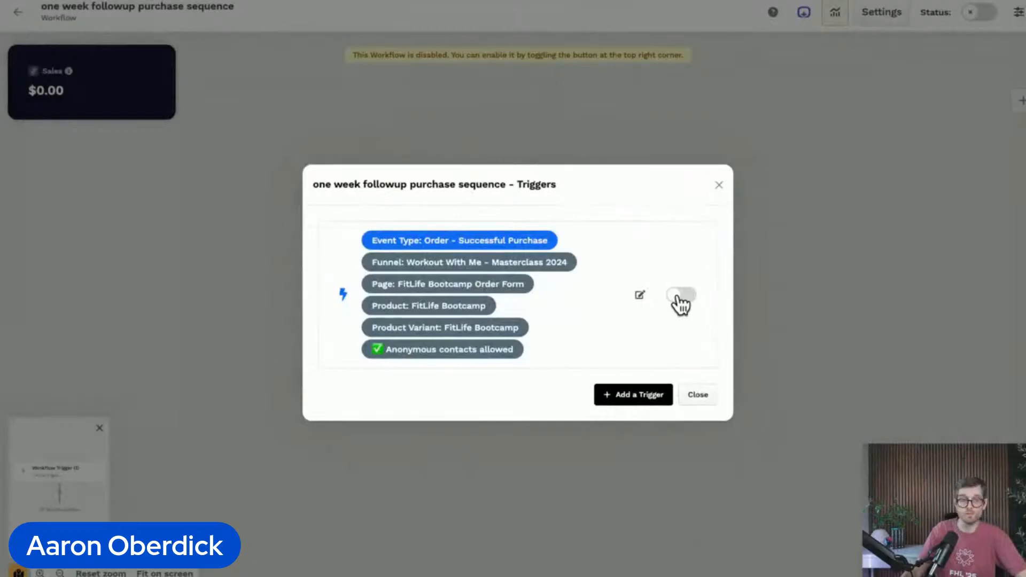
left_click(677, 297)
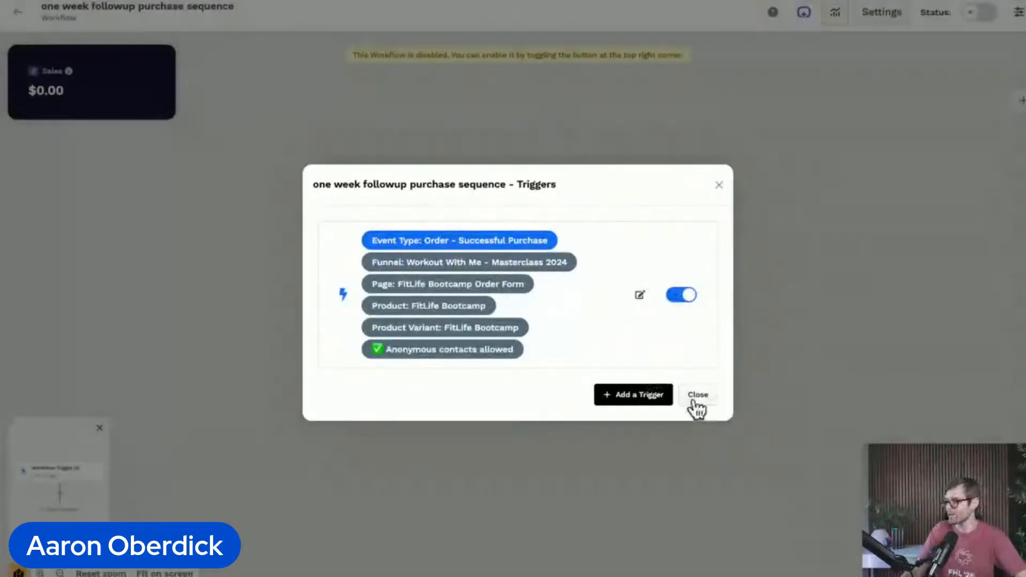
left_click(698, 395)
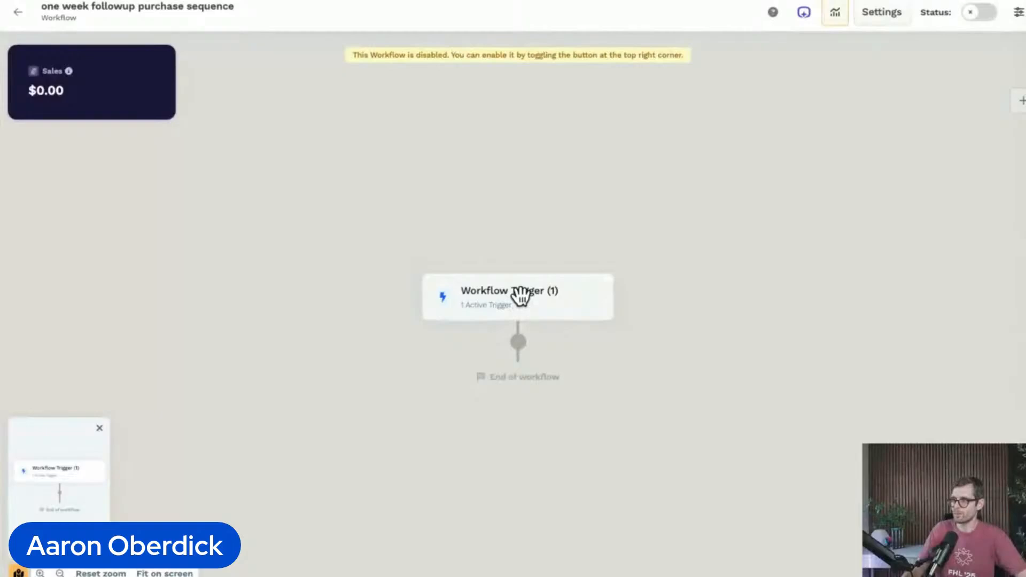
Step: Insert a Delay step directly after the workflow trigger
left_click(517, 345)
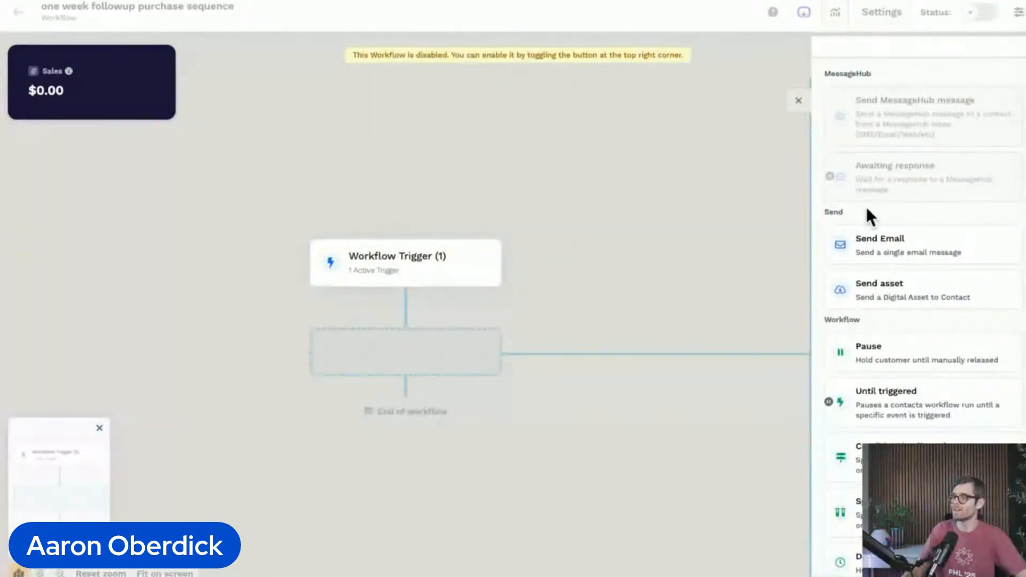
scroll(937, 185, "down", 3)
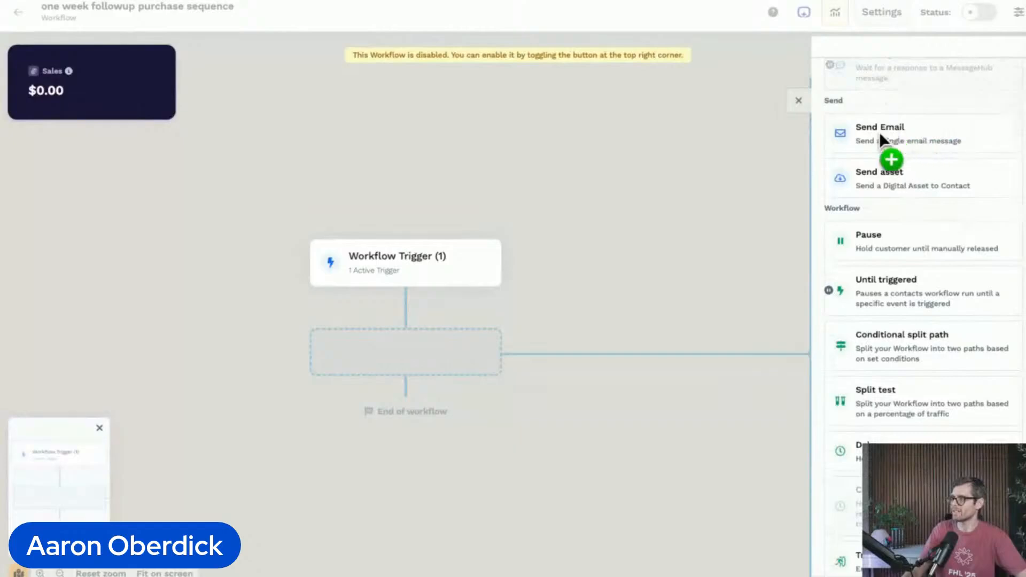
scroll(884, 137, "down", 3)
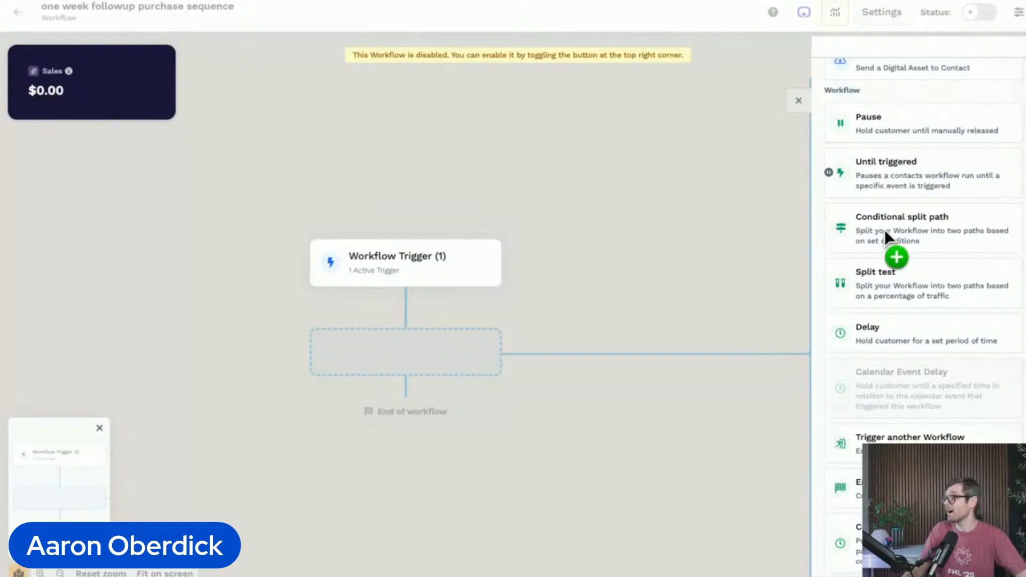
scroll(884, 229, "down", 1)
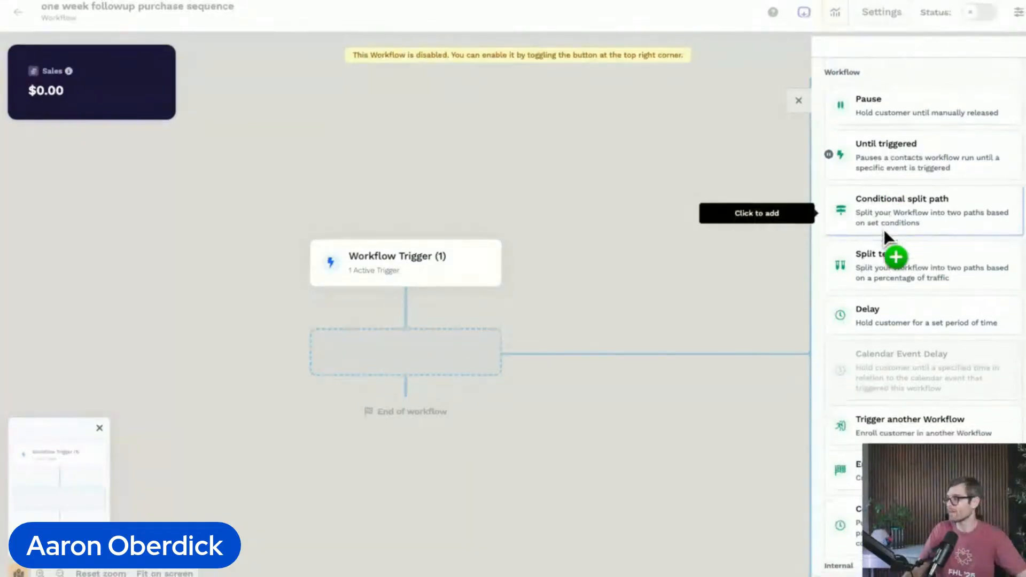
scroll(884, 229, "down", 2)
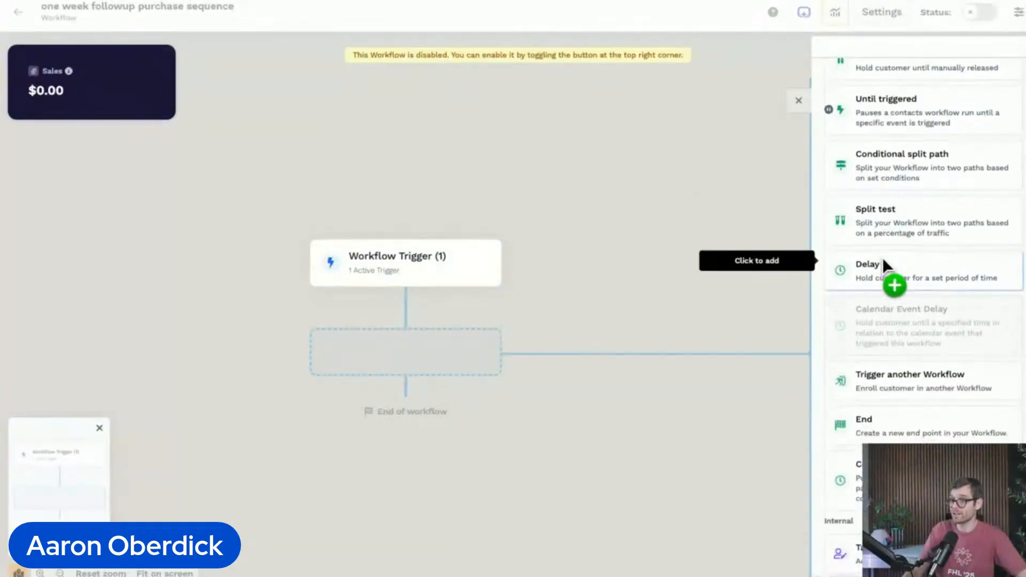
scroll(883, 257, "down", 10)
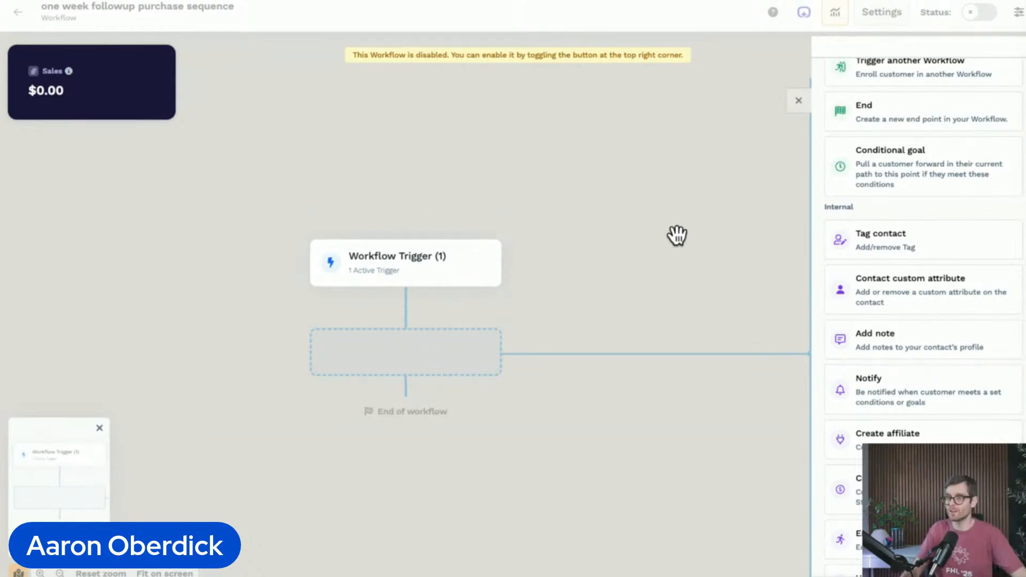
scroll(956, 337, "up", 4)
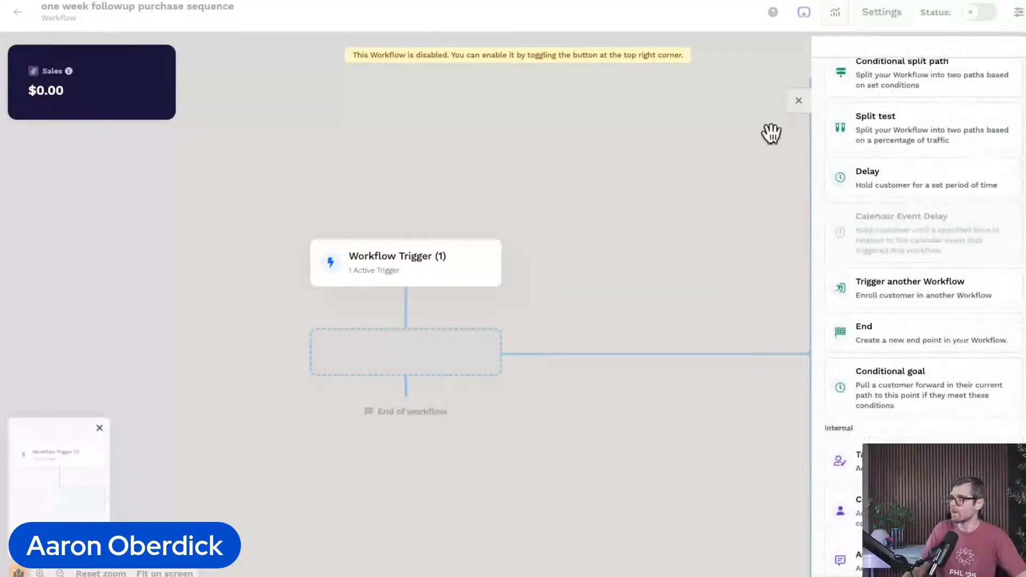
left_click_drag(940, 179, 870, 175)
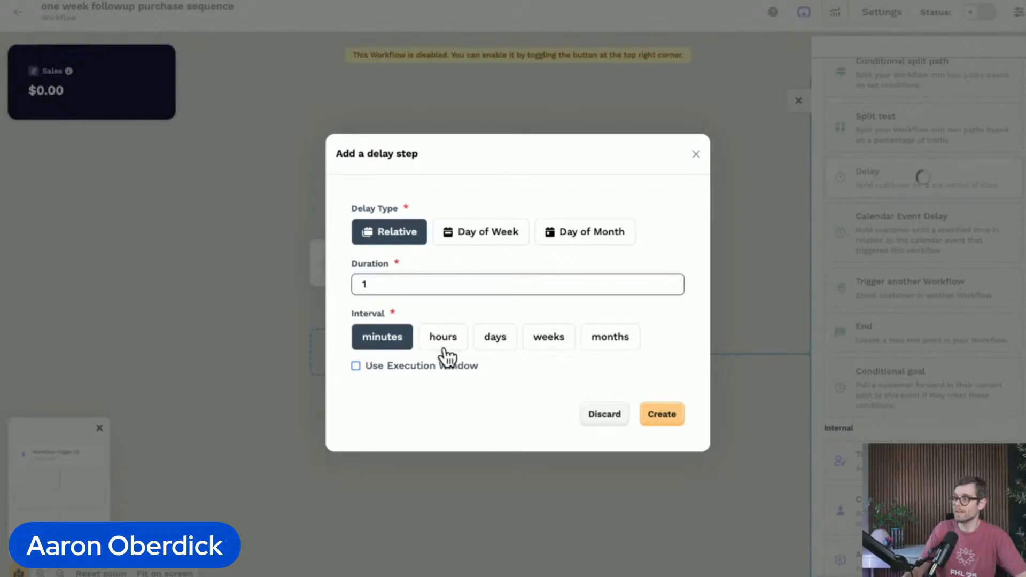
Step: Set the relative delay's duration to 7 days
left_click(497, 339)
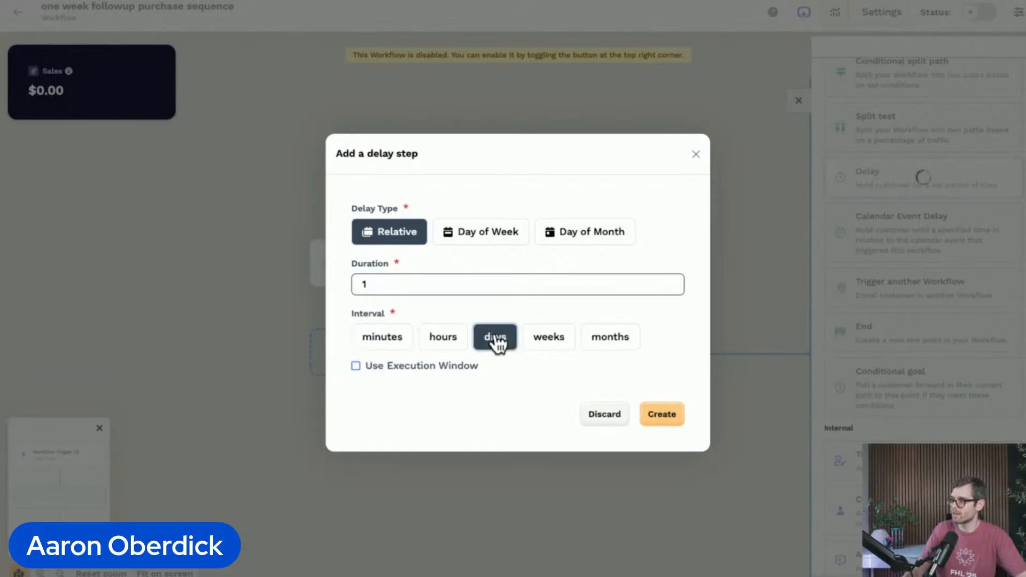
left_click(484, 285)
key("BackSpace")
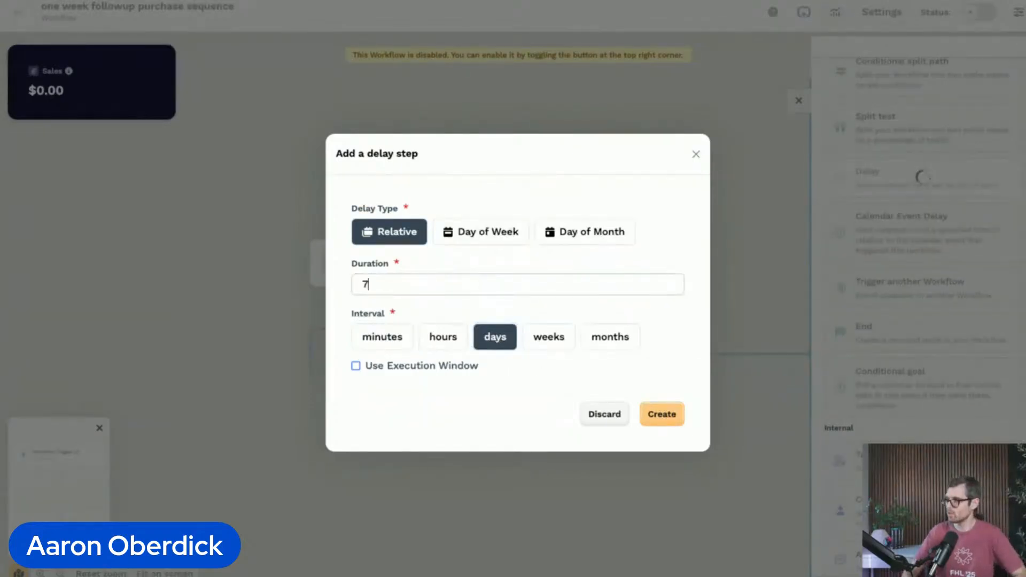
type("7")
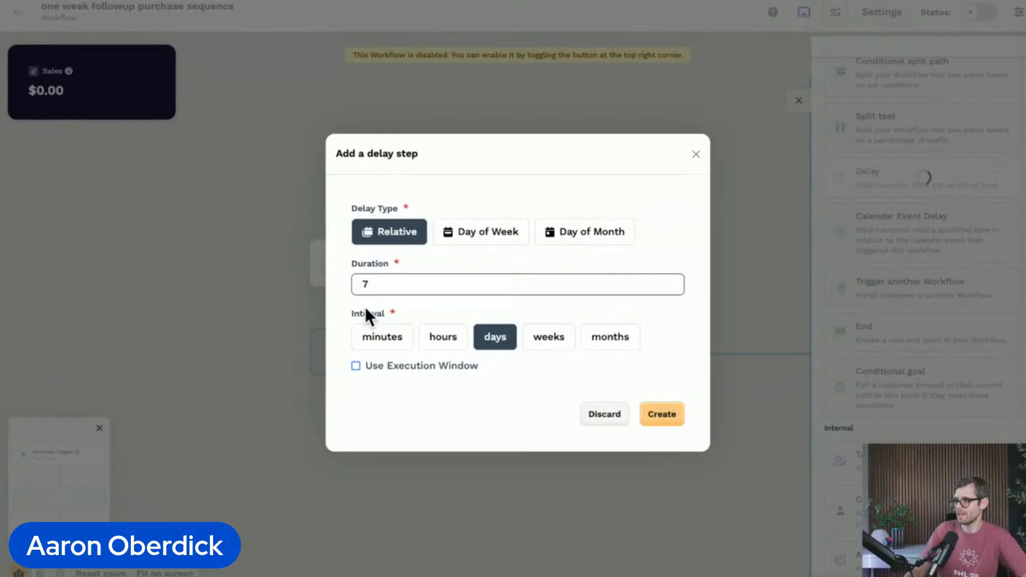
Step: Set the relative delay's duration to 1 week and create the step
left_click(563, 345)
left_click(479, 284)
key("BackSpace")
type("1")
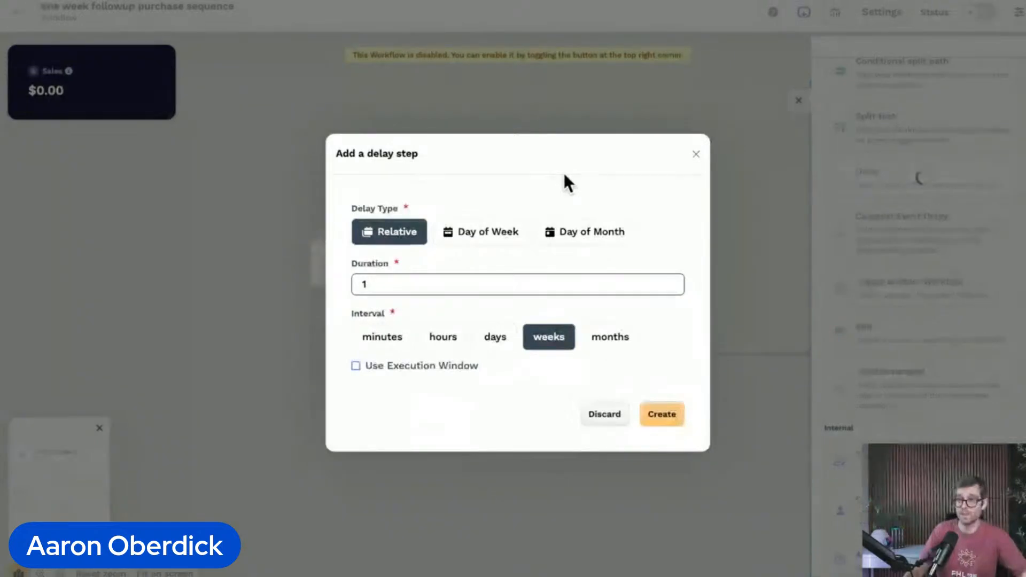
left_click(665, 417)
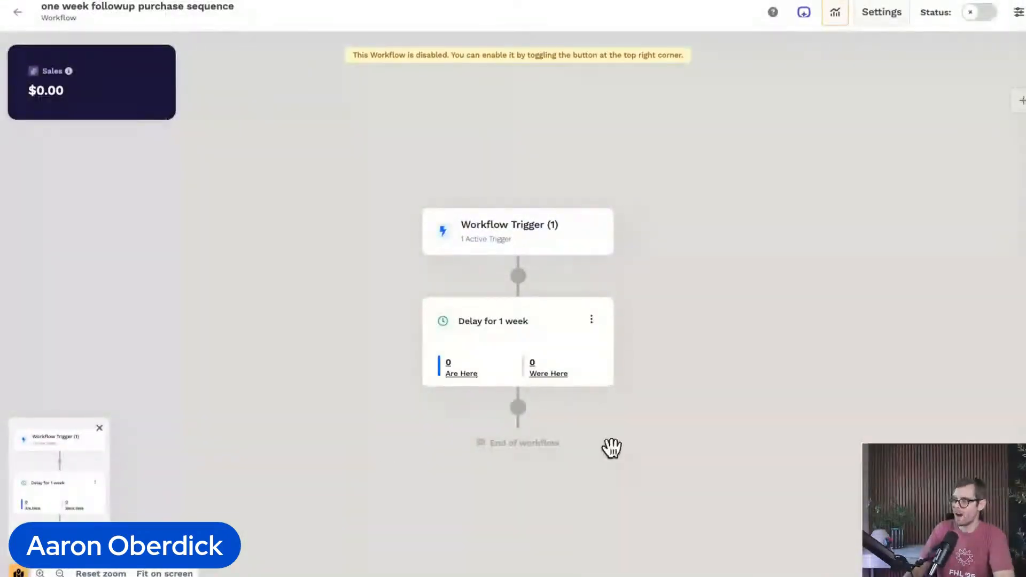
Step: Insert a Send Email step after the one-week delay, based on the Basic Newsletter template
left_click(518, 409)
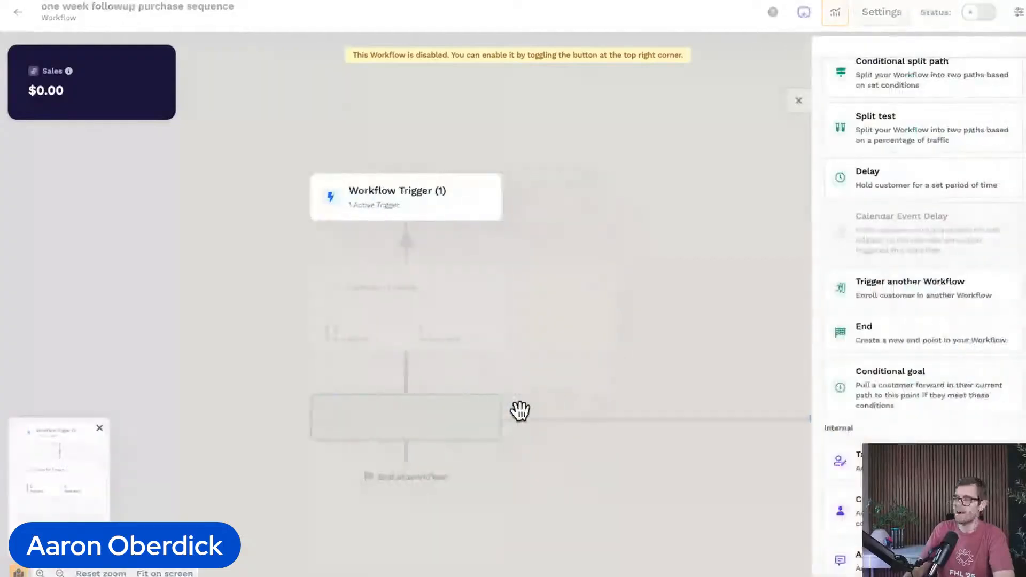
scroll(935, 310, "up", 4)
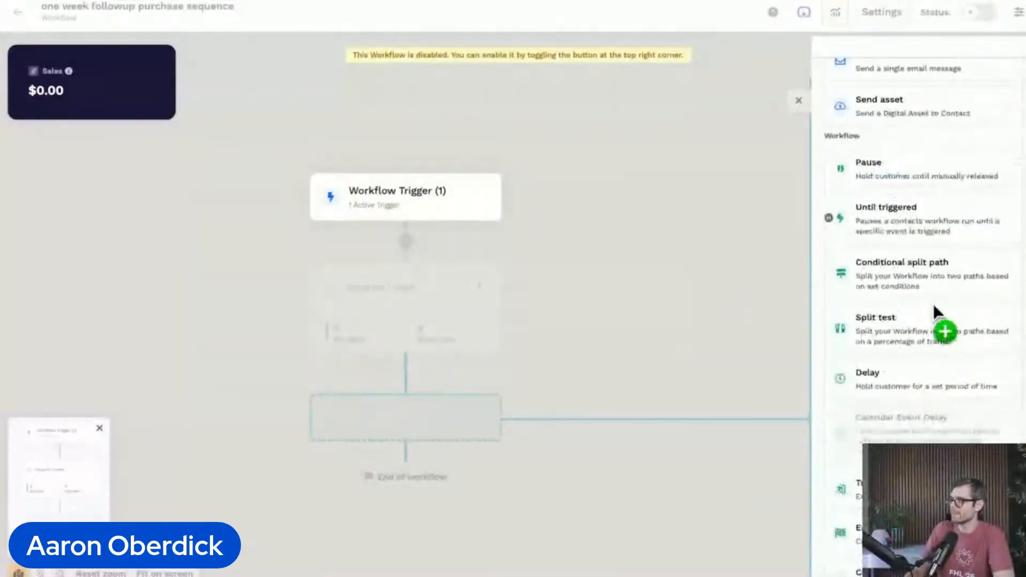
scroll(940, 166, "up", 3)
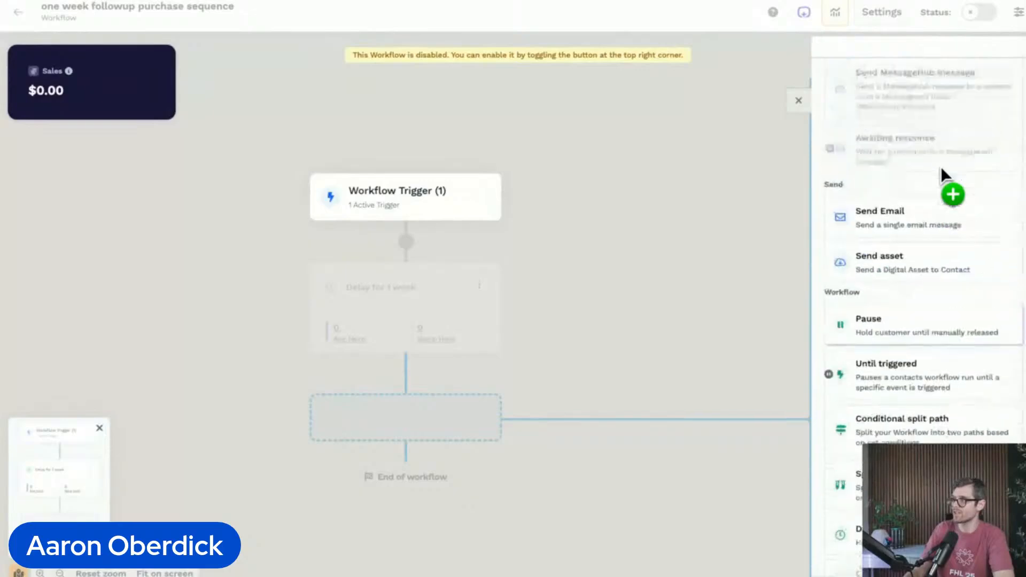
left_click(880, 231)
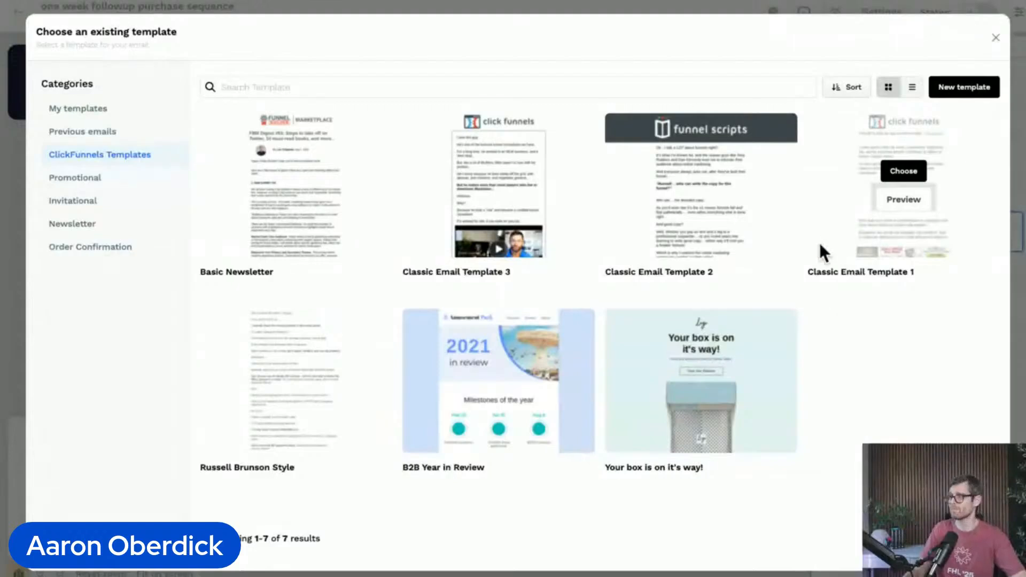
mouse_move(690, 188)
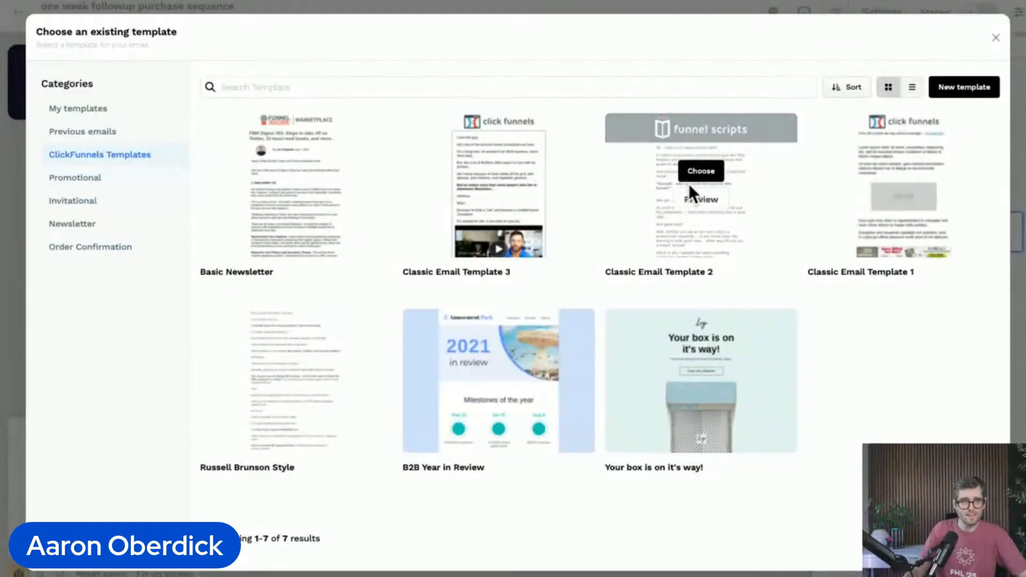
mouse_move(496, 148)
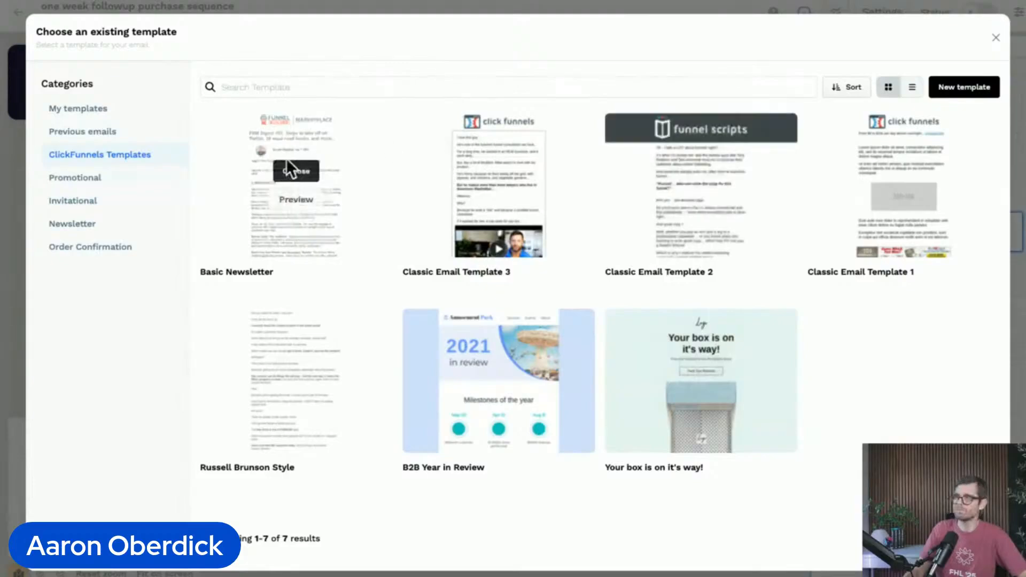
left_click(310, 174)
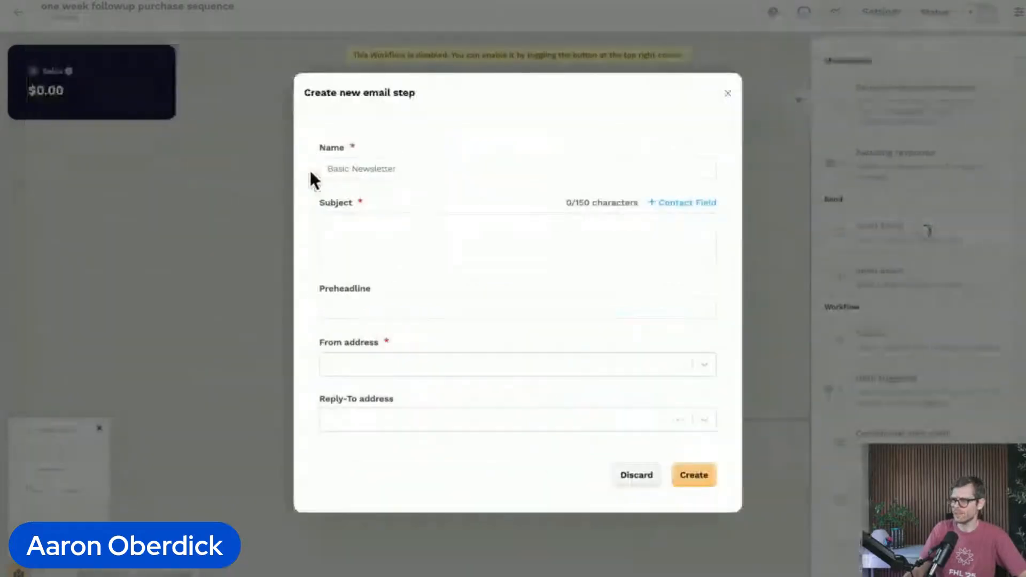
Step: Name the email step "Checking in" and give it the subject "Checking in!"
left_click(491, 165)
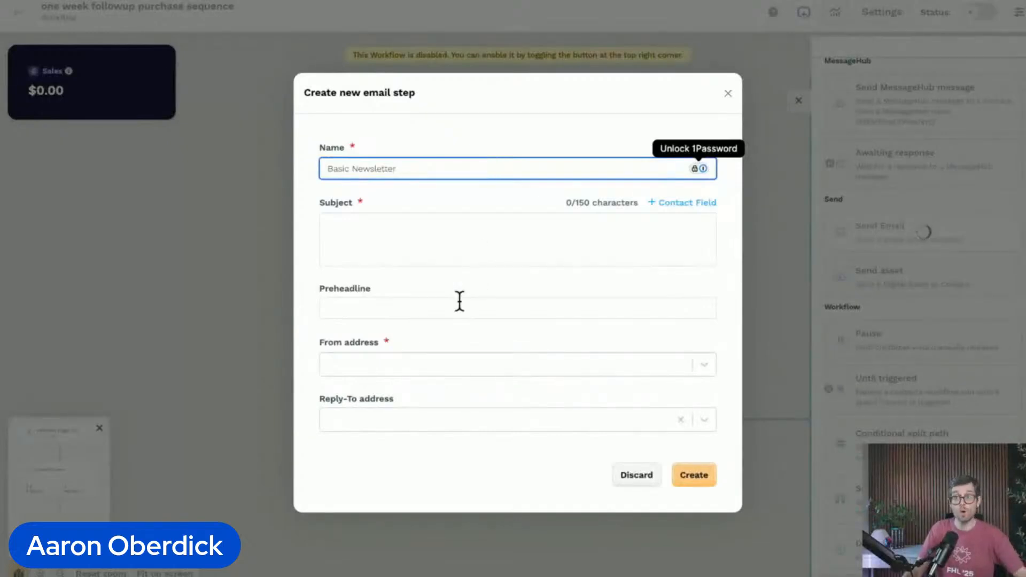
triple_click(429, 172)
type("Check")
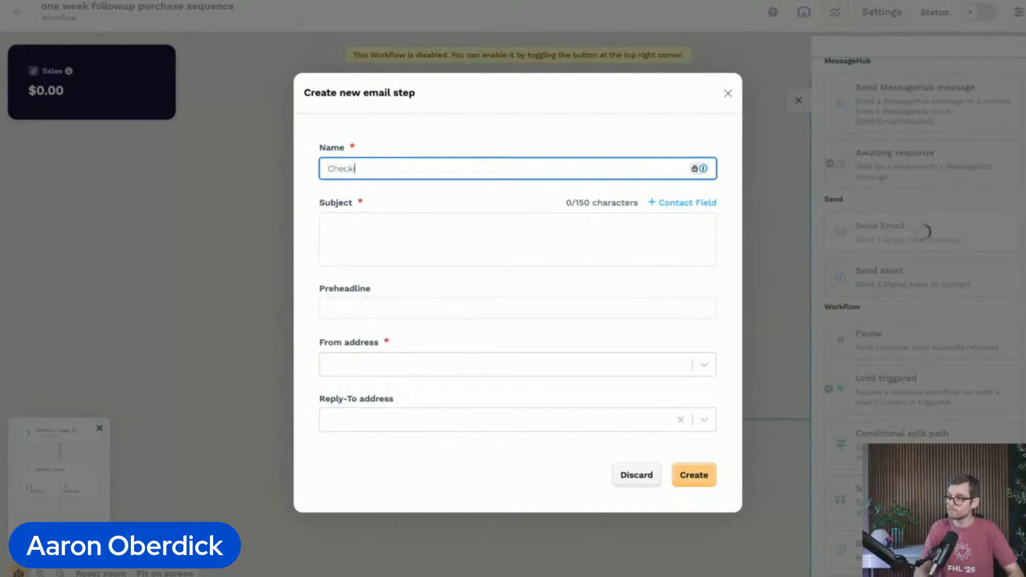
type("ing in")
key("Tab")
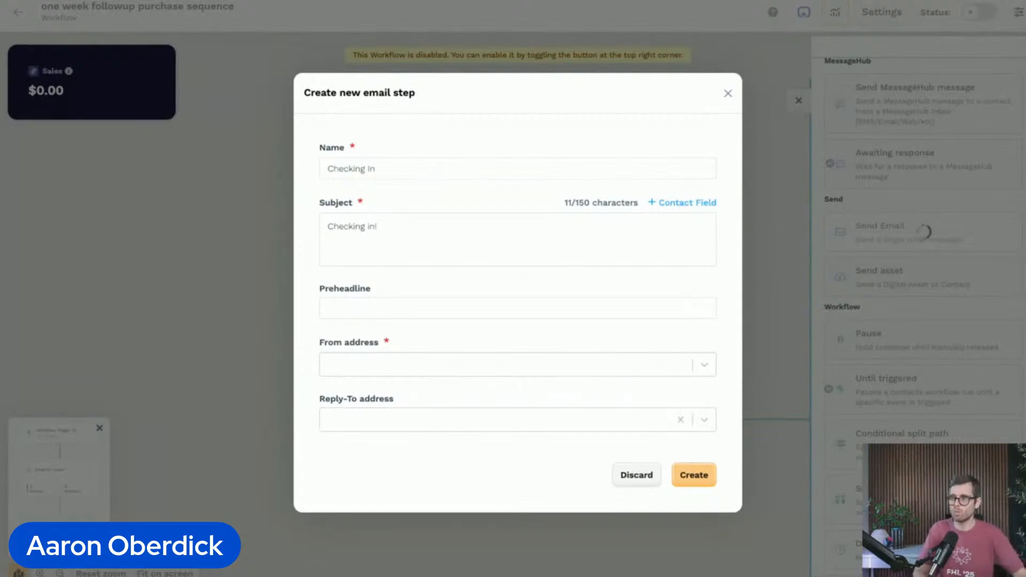
key("Tab")
key("Tab")
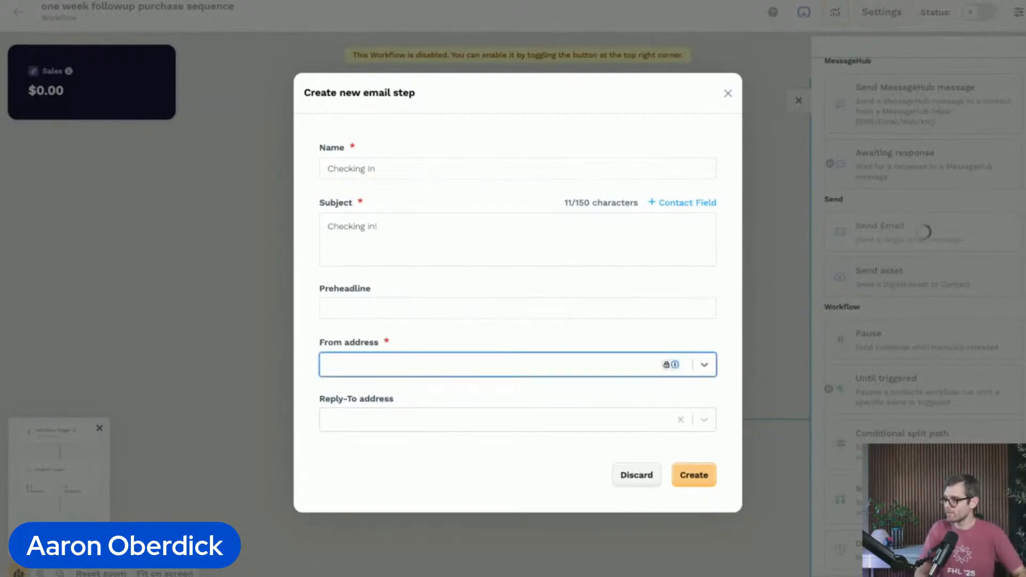
Step: Choose the My Workspace sender as the from address and create the email step
left_click(705, 364)
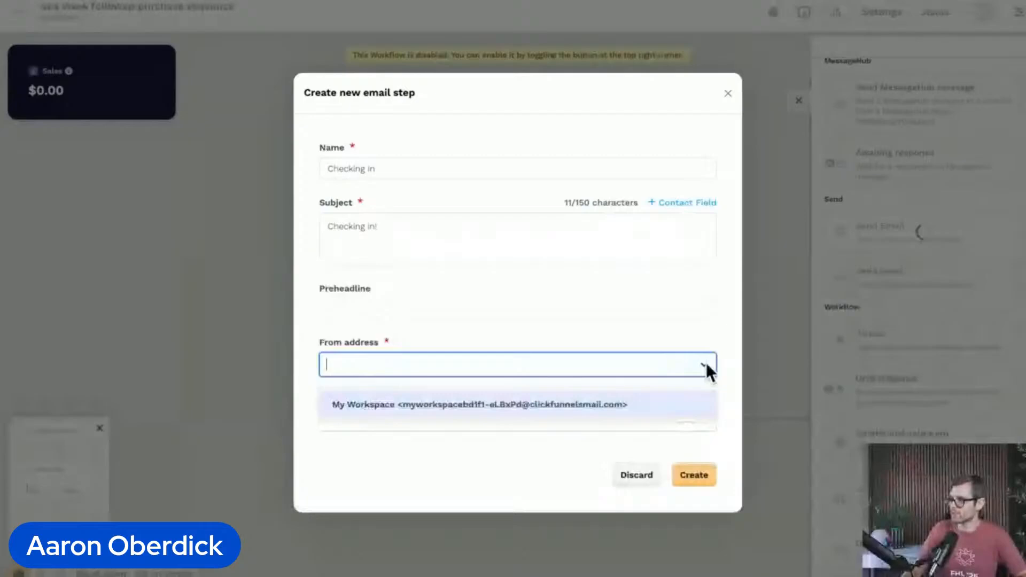
left_click(436, 409)
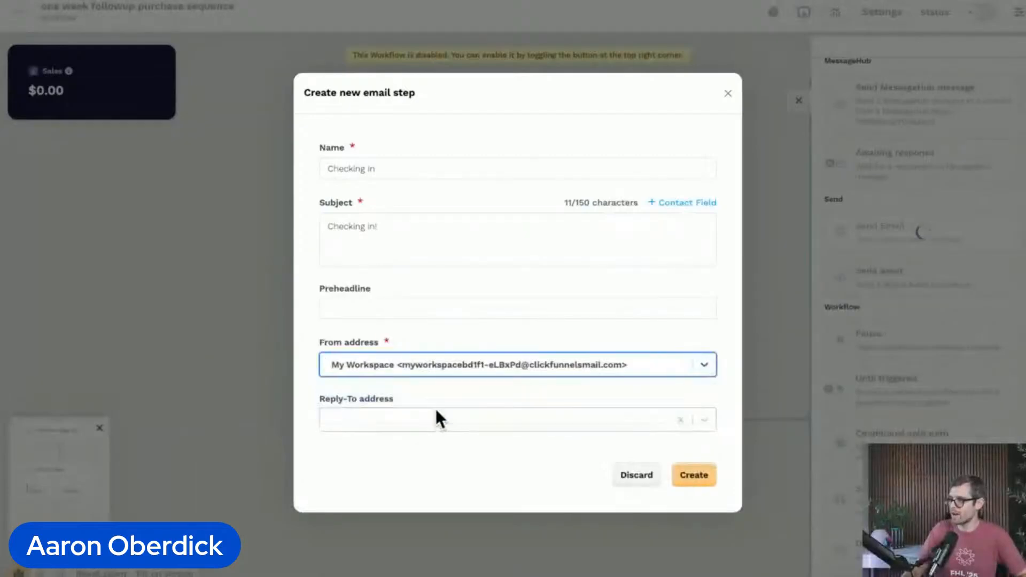
left_click(704, 421)
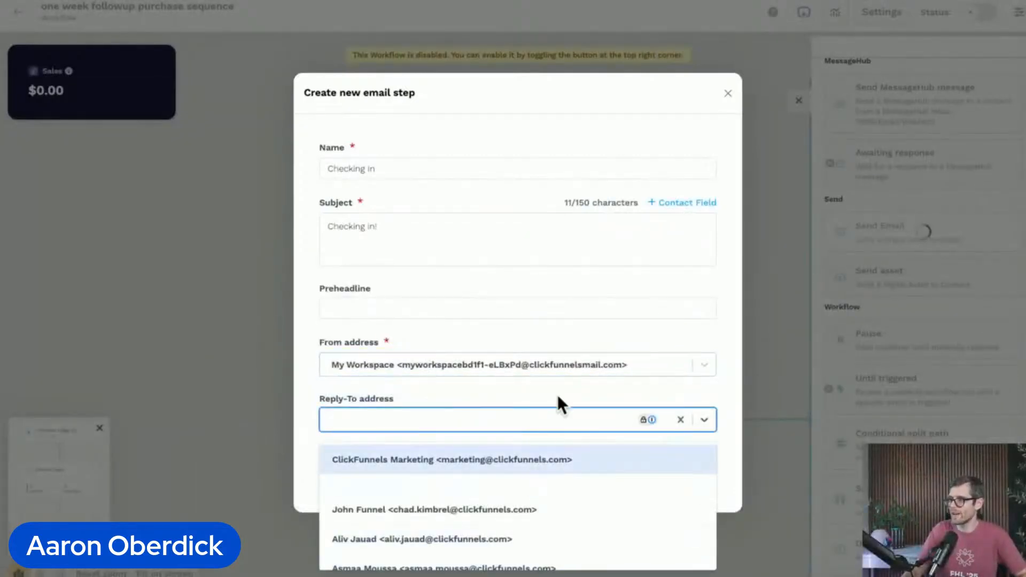
scroll(508, 482, "down", 1)
scroll(505, 464, "up", 1)
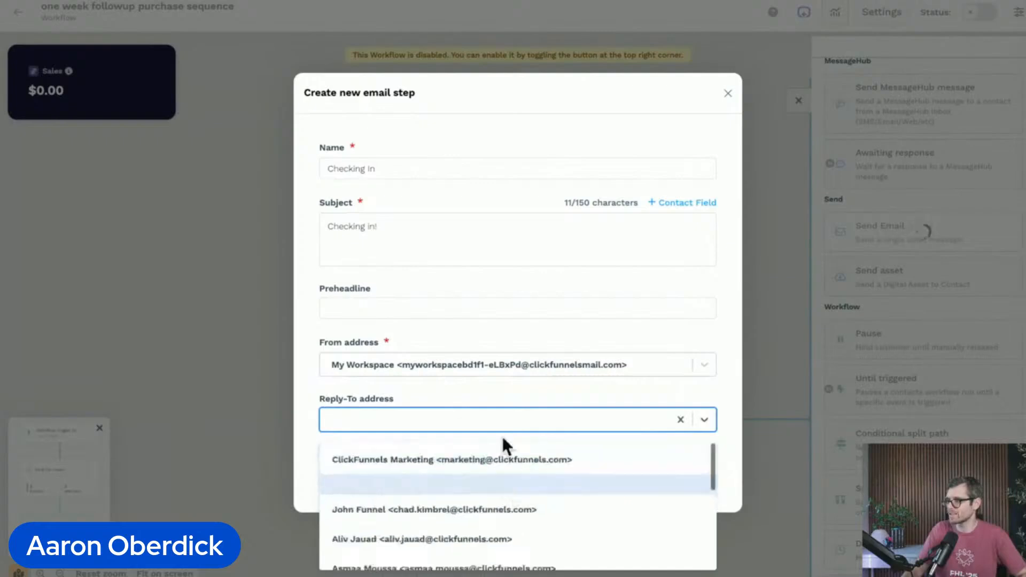
left_click(463, 389)
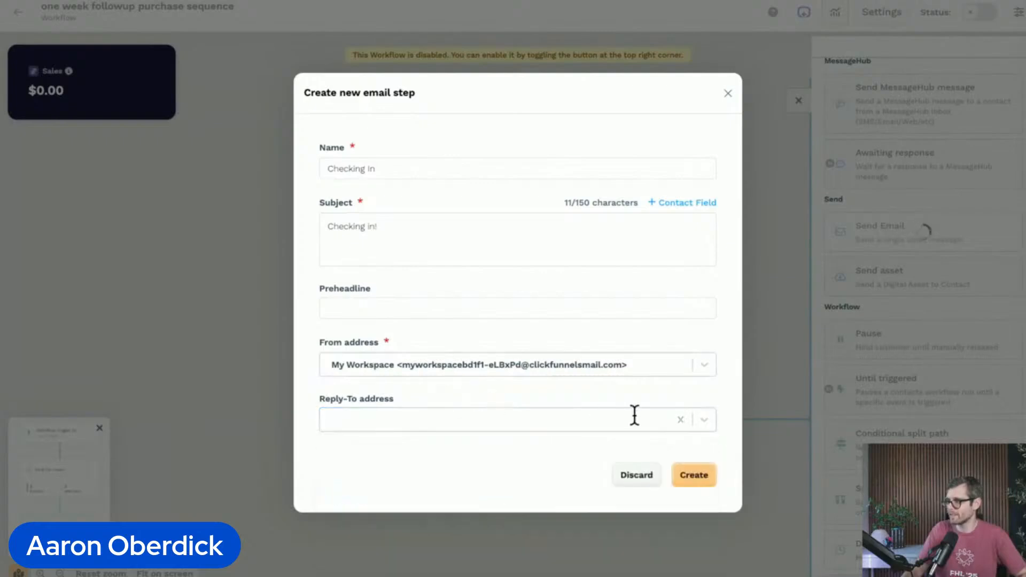
left_click(694, 475)
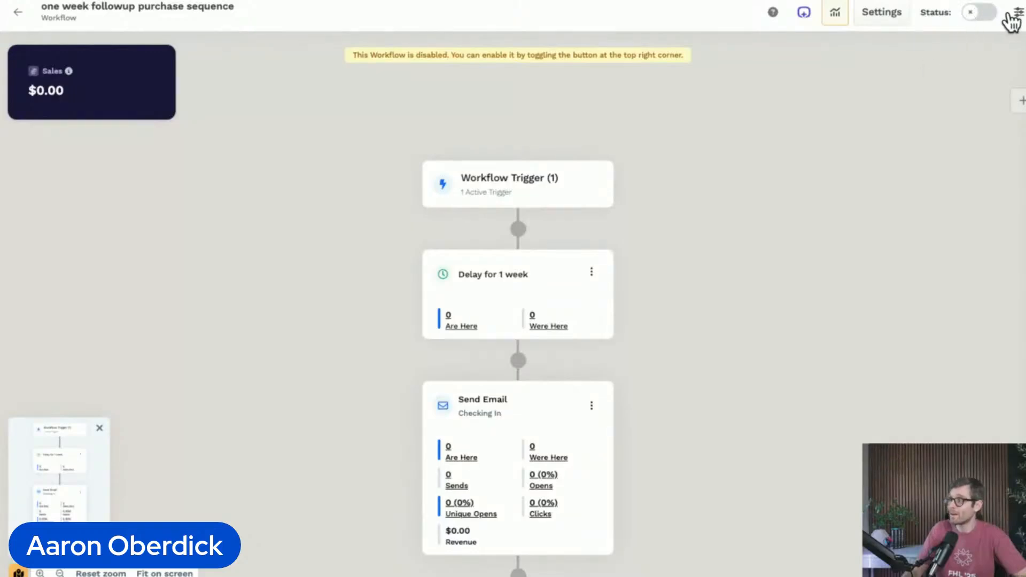
Step: Enable the workflow and return to the Workflows list to check its trigger status
scroll(993, 25, "up", 1)
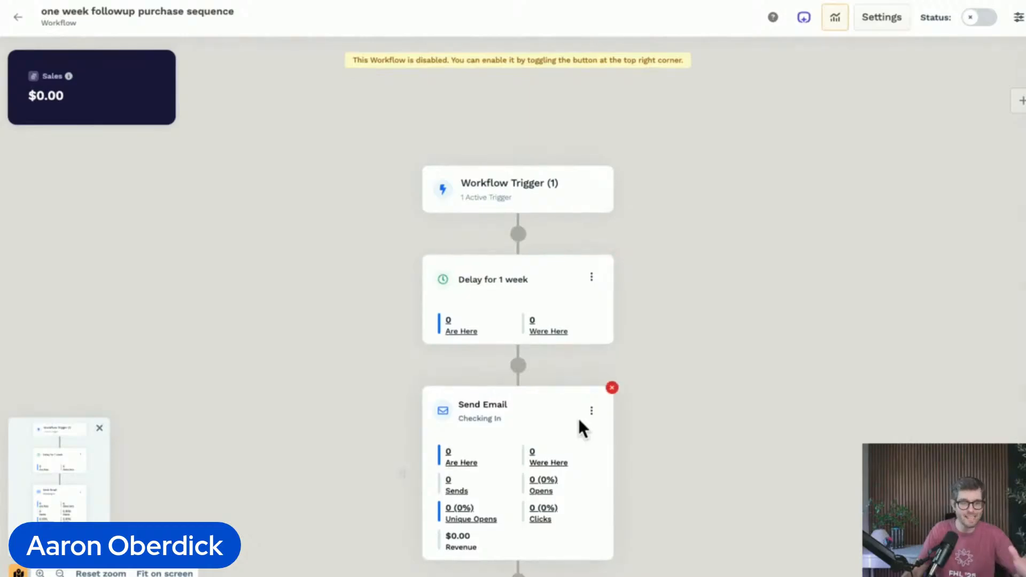
left_click(976, 17)
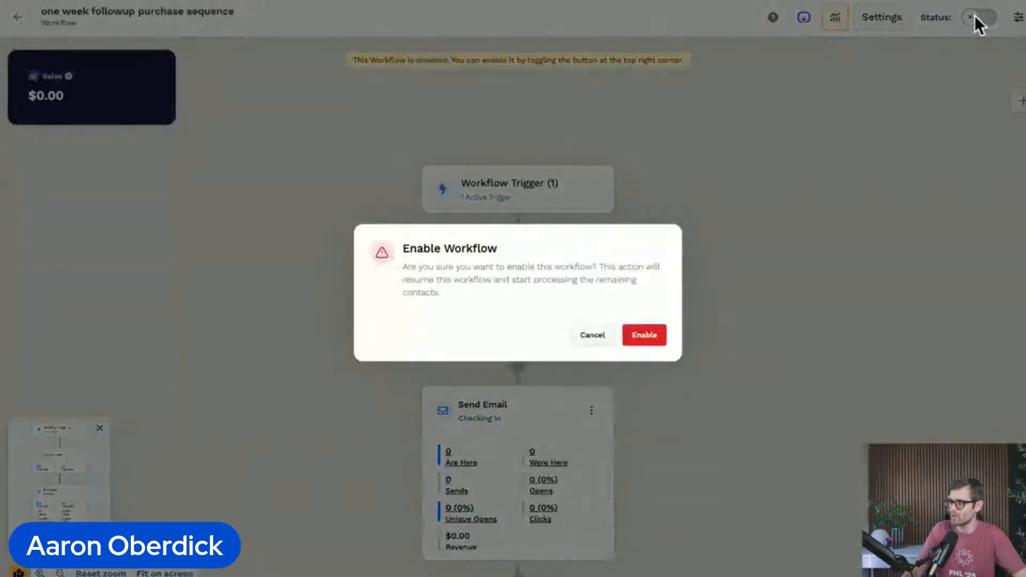
left_click(654, 335)
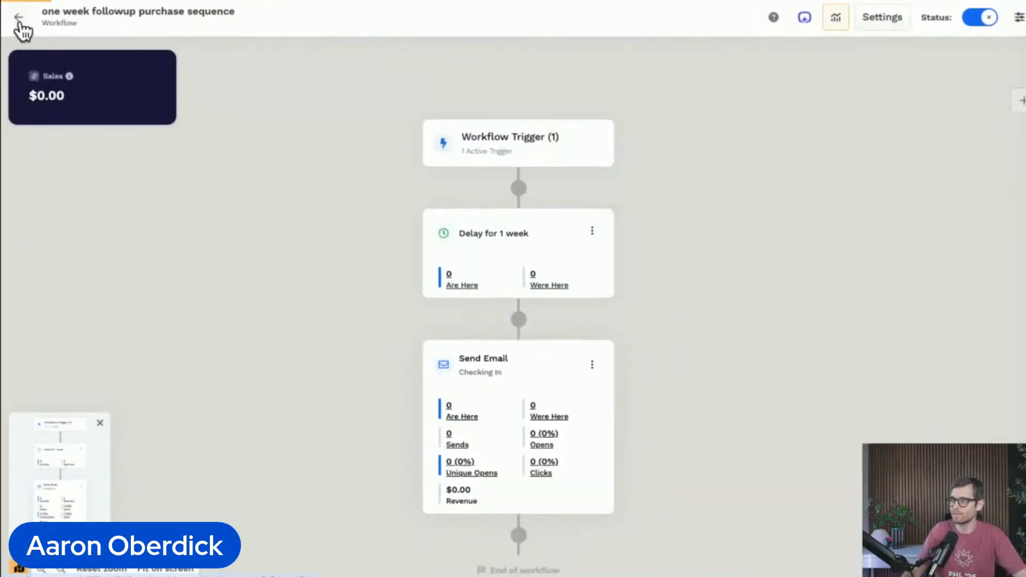
left_click(19, 18)
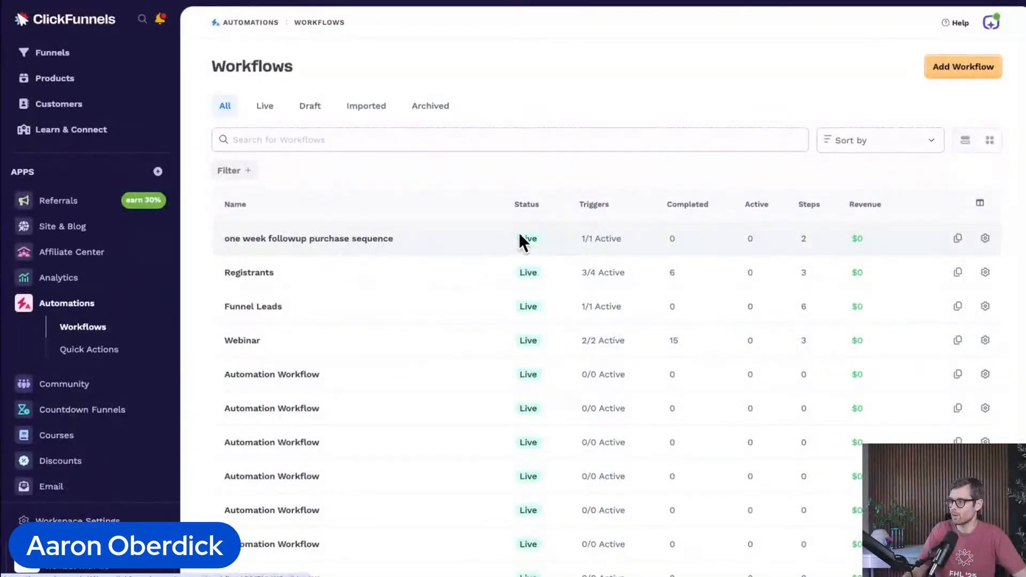
left_click_drag(582, 237, 630, 242)
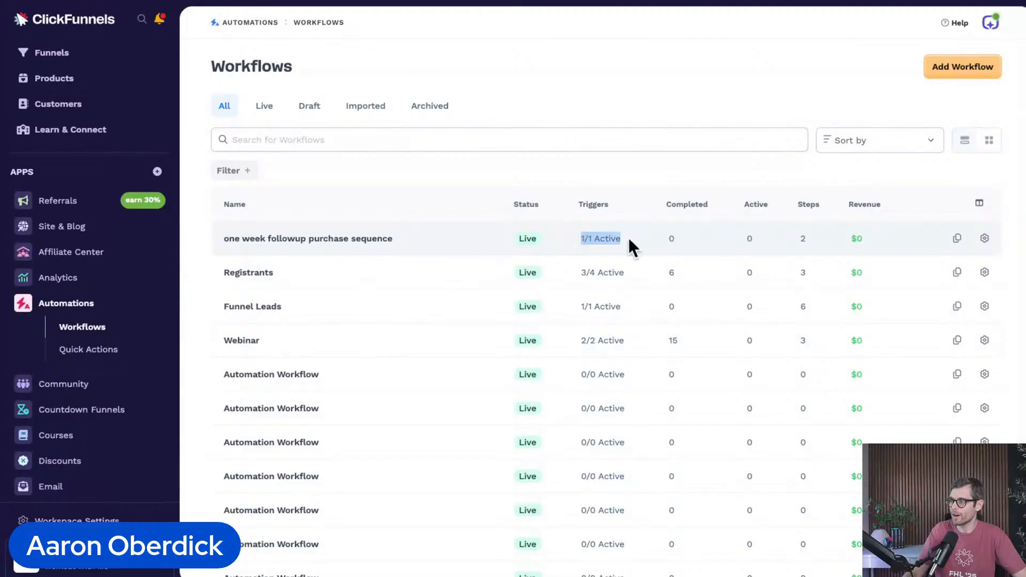